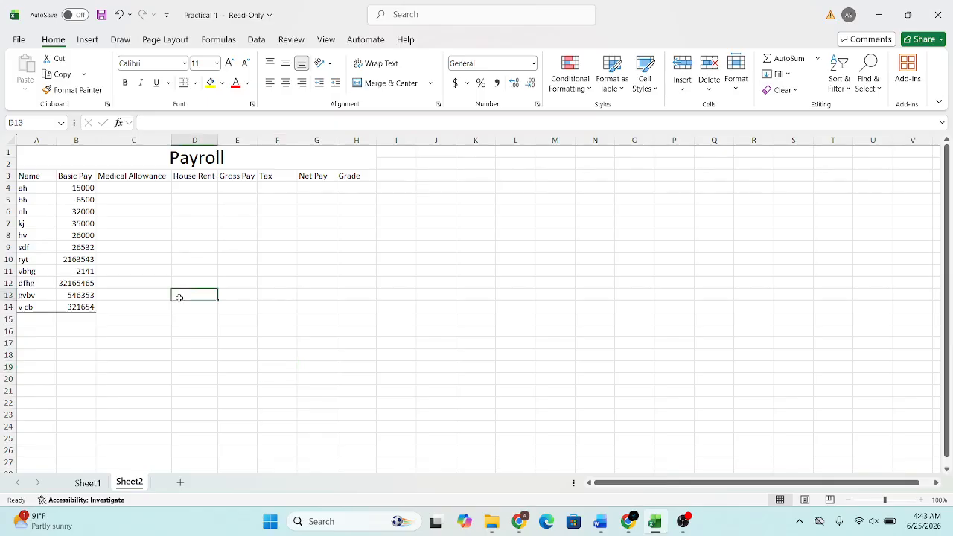
View the finished payroll on Sheet1, and read the Practical 1(b) procedure and formula list in the File XI CS Word document.
{"action": "left_click", "coordinate": [88, 484]}
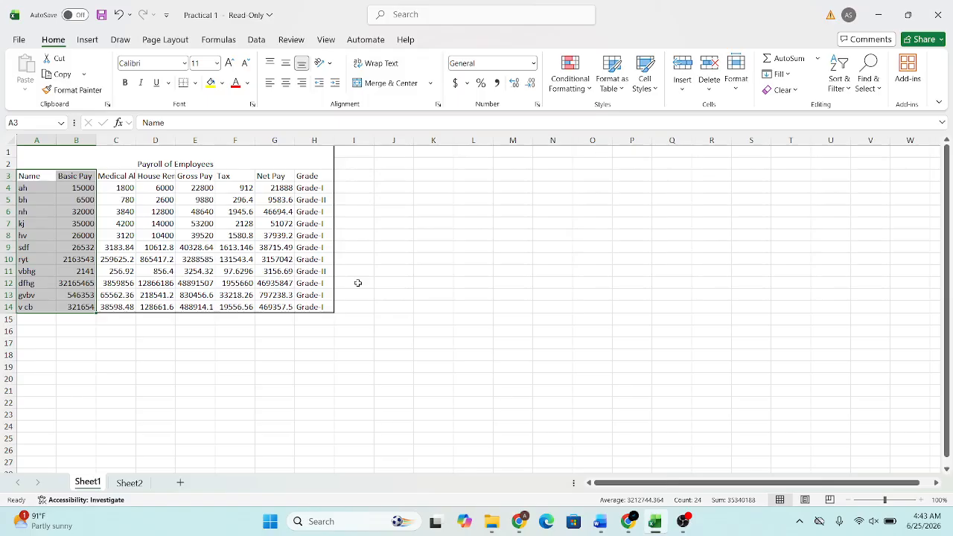
{"action": "left_click", "coordinate": [601, 522]}
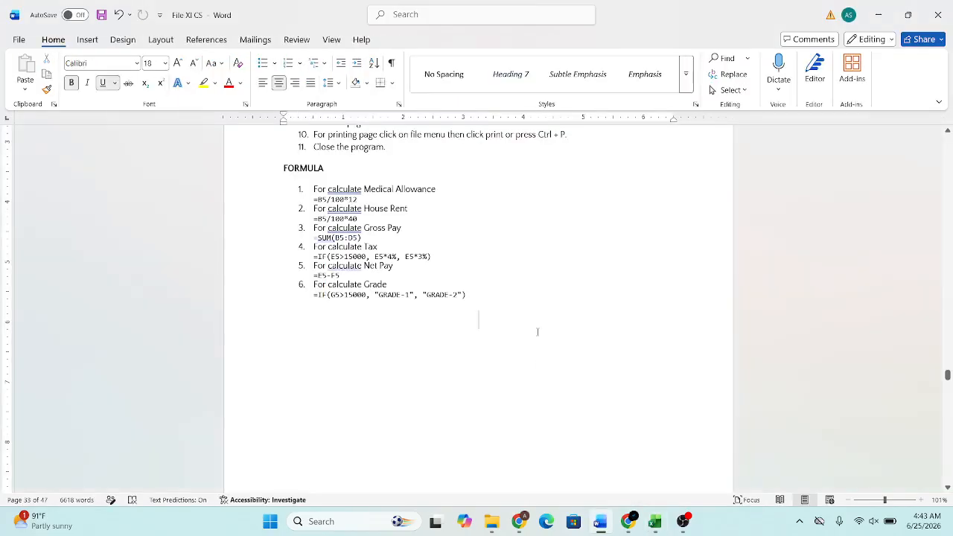
{"action": "left_click", "coordinate": [467, 200]}
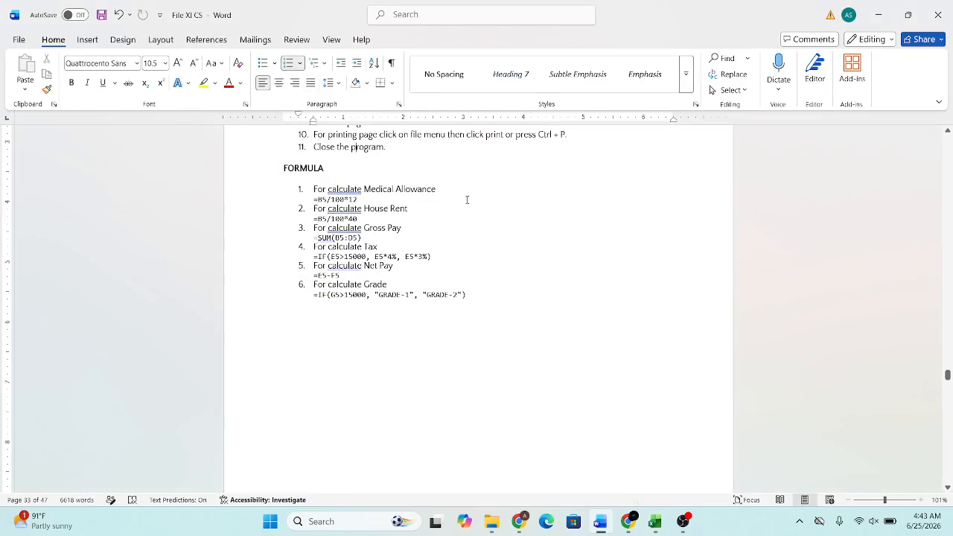
{"action": "scroll", "coordinate": [467, 200], "scroll_direction": "up", "scroll_amount": 1}
{"action": "key", "text": "Up"}
{"action": "key", "text": "Up"}
{"action": "key", "text": "Up"}
{"action": "key", "text": "Up"}
{"action": "key", "text": "Up"}
{"action": "key", "text": "Up"}
{"action": "key", "text": "Up"}
{"action": "key", "text": "Up"}
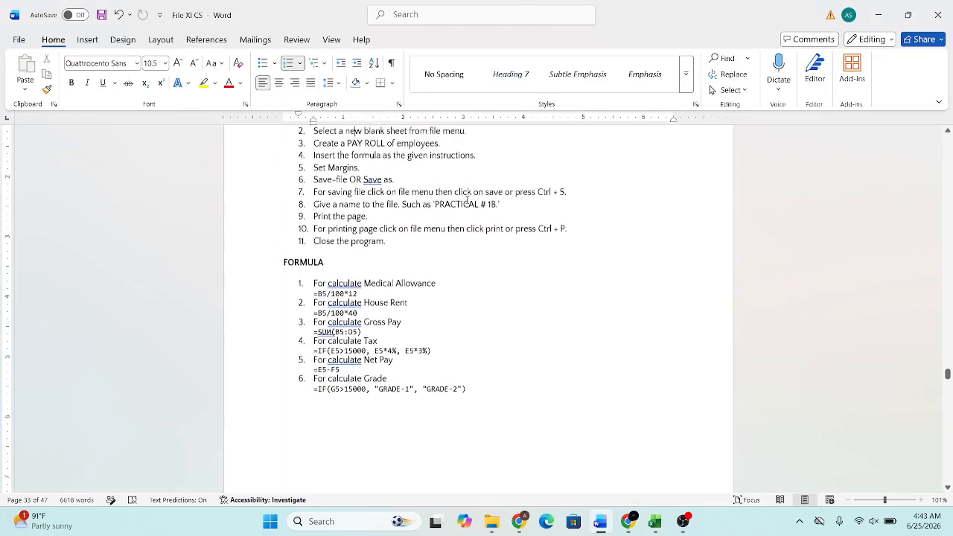
{"action": "key", "text": "Up"}
{"action": "key", "text": "Down"}
{"action": "key", "text": "Down"}
{"action": "key", "text": "Down"}
{"action": "key", "text": "Down"}
{"action": "key", "text": "Down"}
{"action": "key", "text": "Down"}
{"action": "key", "text": "Down"}
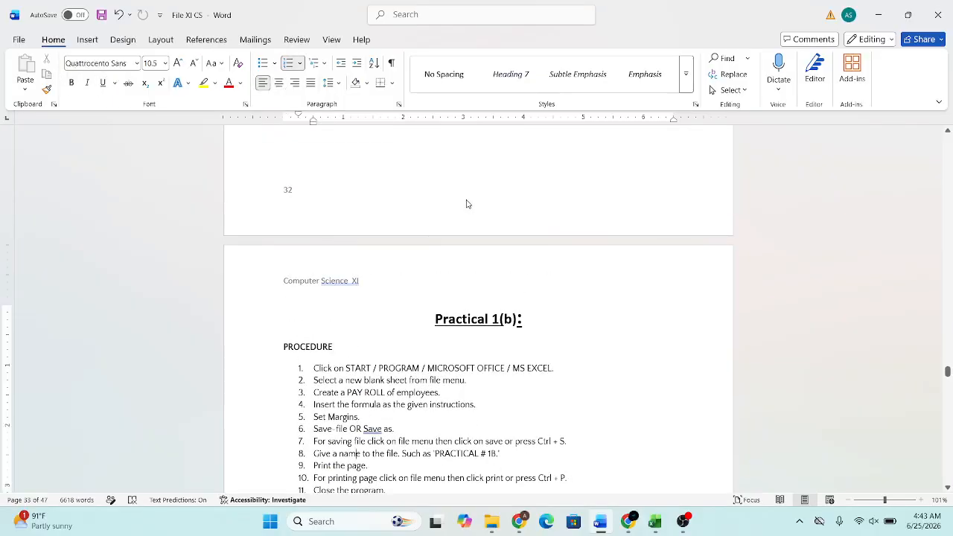
{"action": "key", "text": "Down"}
{"action": "key", "text": "Down"}
{"action": "key", "text": "Down"}
{"action": "key", "text": "Down"}
{"action": "key", "text": "Down"}
{"action": "key", "text": "Down"}
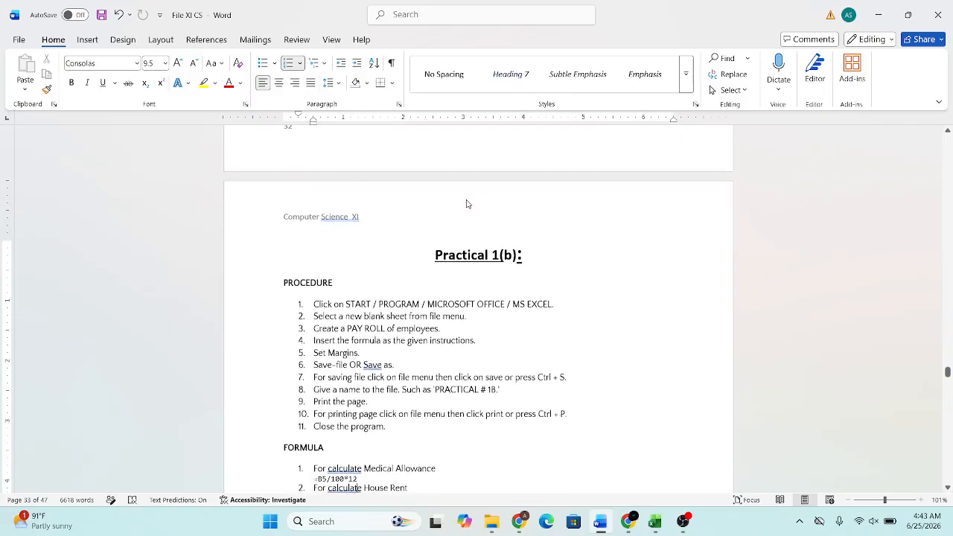
{"action": "key", "text": "Down"}
{"action": "key", "text": "Down"}
{"action": "key", "text": "Down"}
{"action": "key", "text": "Down"}
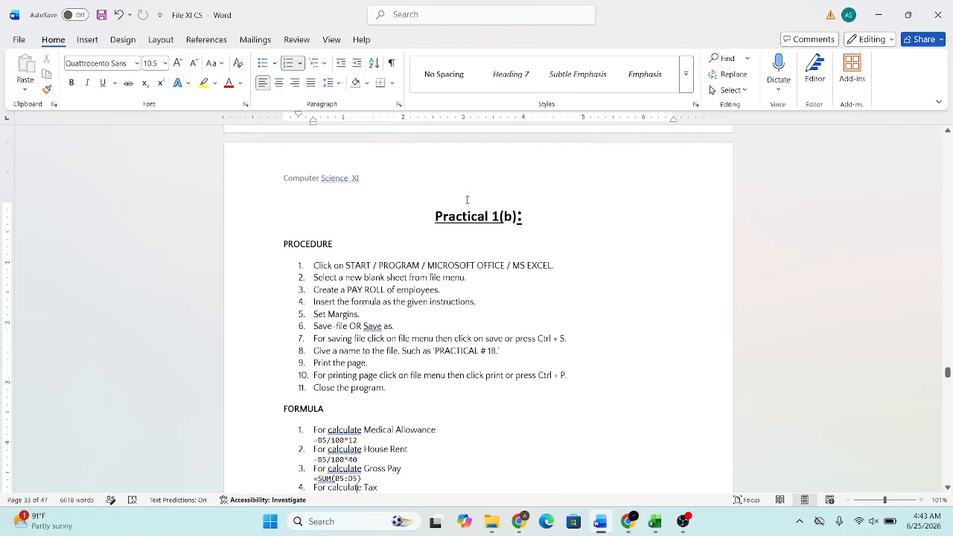
{"action": "key", "text": "Down"}
{"action": "key", "text": "Down"}
{"action": "key", "text": "Down"}
{"action": "key", "text": "Down"}
{"action": "key", "text": "Down"}
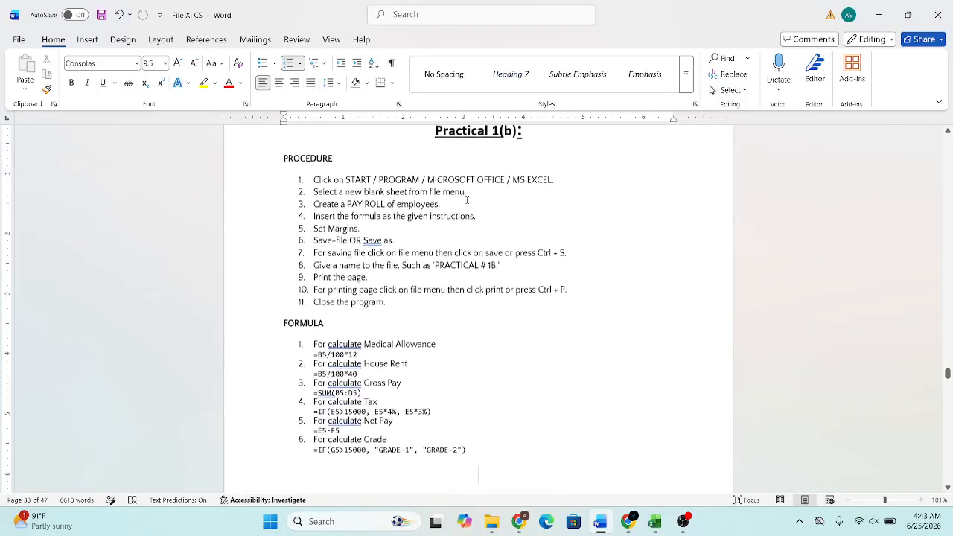
{"action": "key", "text": "Down"}
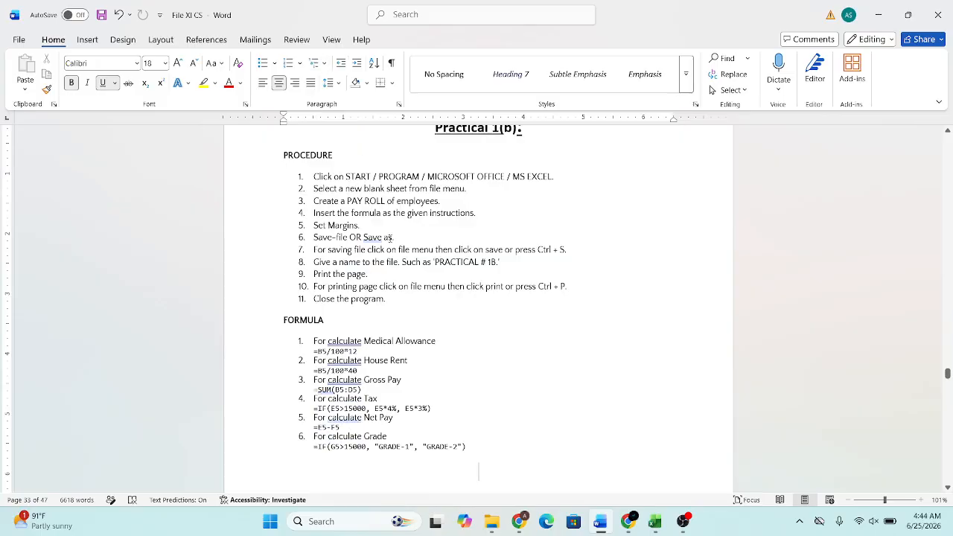
Enlarge the Word page to 225% and examine the percentage figures in the Medical Allowance and House Rent formulas.
{"action": "left_click_drag", "start_coordinate": [316, 352], "coordinate": [403, 362]}
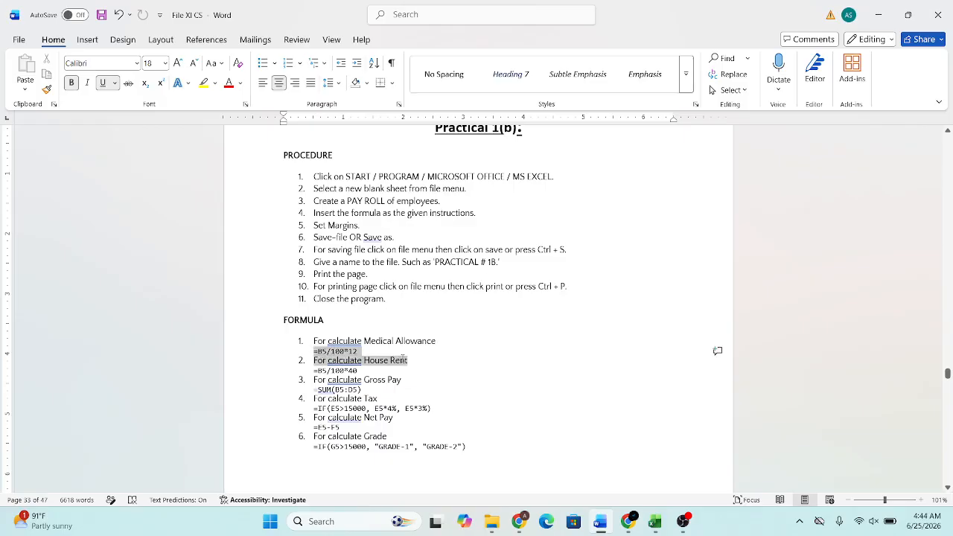
{"action": "left_click", "coordinate": [487, 391]}
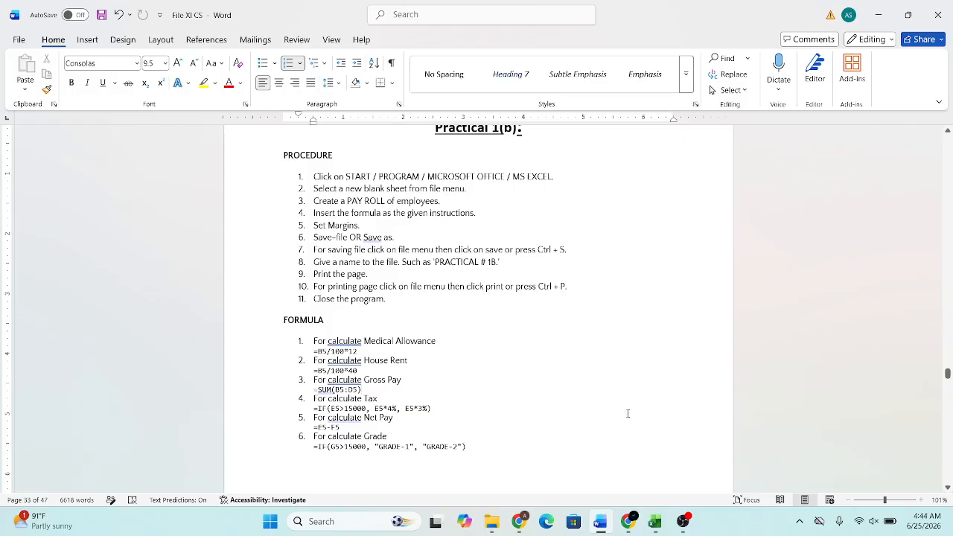
{"action": "left_click", "coordinate": [894, 500]}
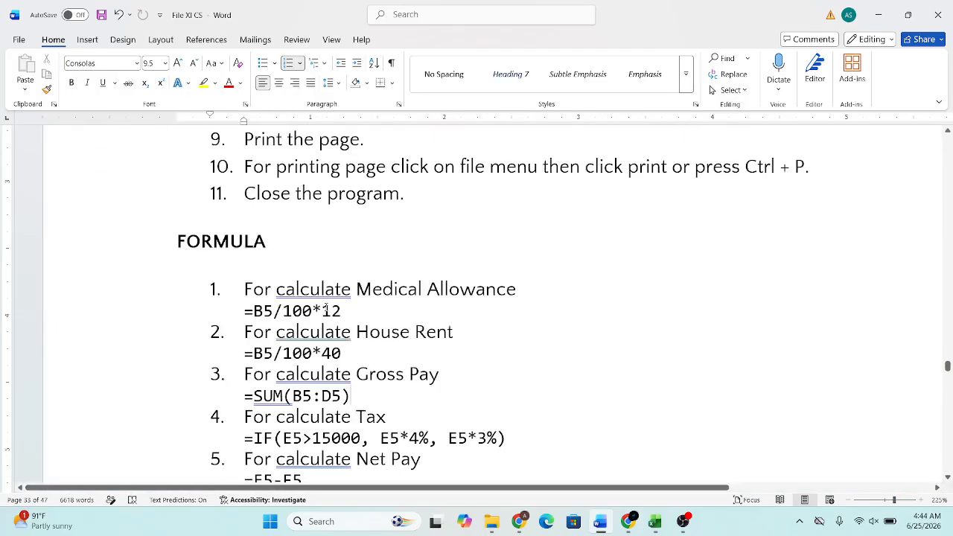
{"action": "left_click_drag", "start_coordinate": [323, 311], "coordinate": [351, 310]}
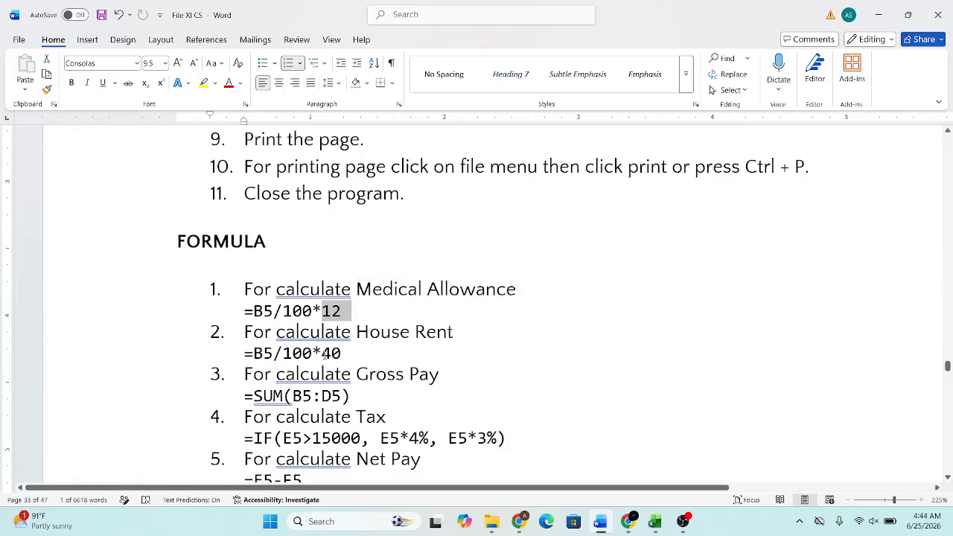
{"action": "left_click_drag", "start_coordinate": [323, 354], "coordinate": [341, 356]}
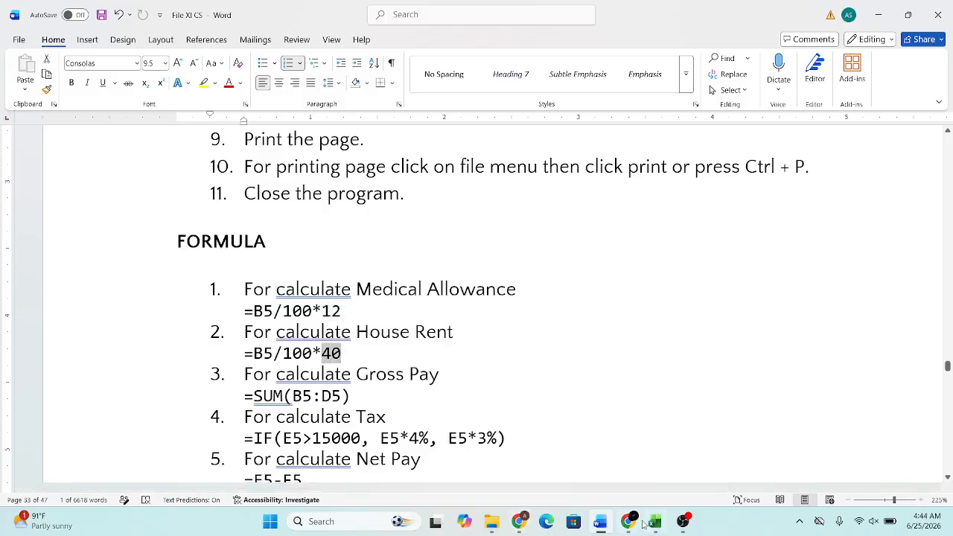
{"action": "left_click", "coordinate": [683, 523]}
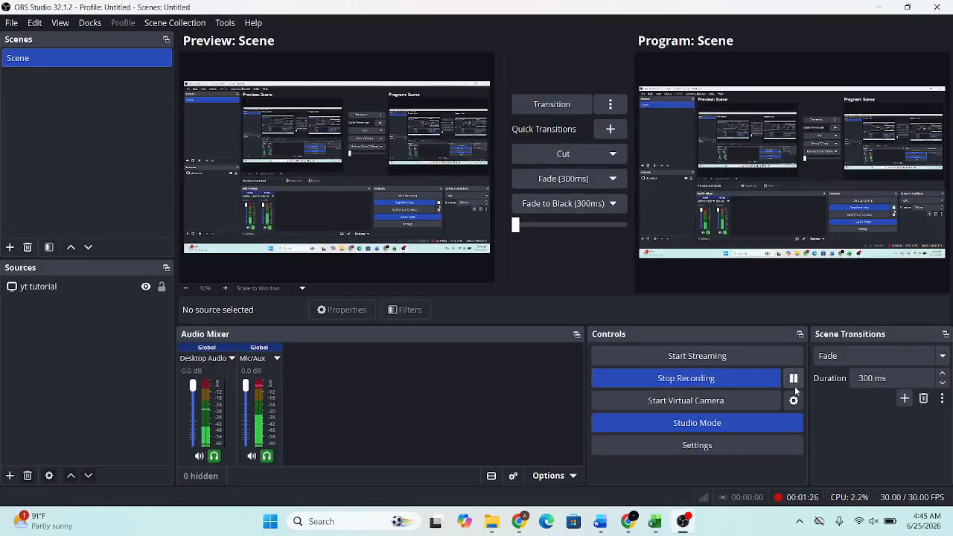
{"action": "left_click", "coordinate": [602, 526]}
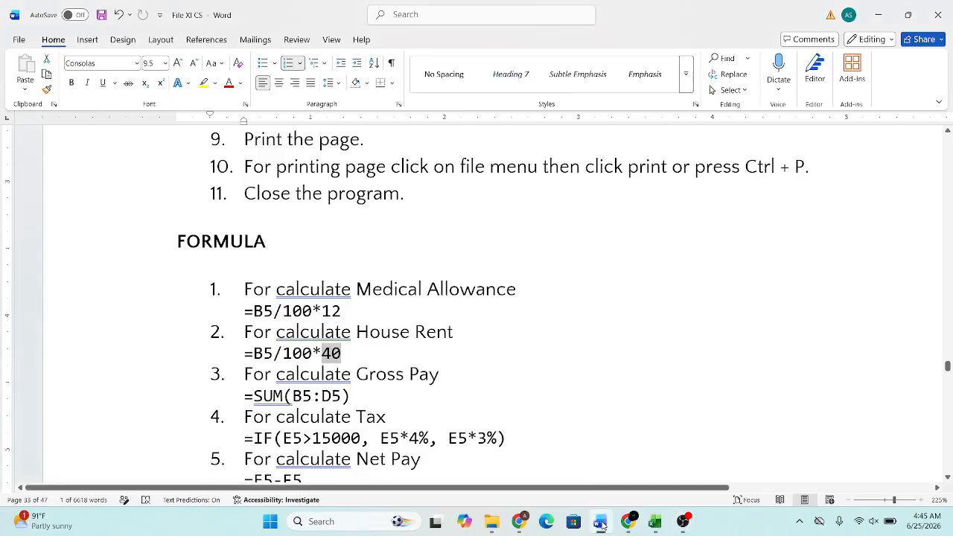
Examine the Gross Pay formula alongside the Medical Allowance and House Rent formulas in the FORMULA list.
{"action": "left_click", "coordinate": [584, 352]}
{"action": "left_click", "coordinate": [404, 375]}
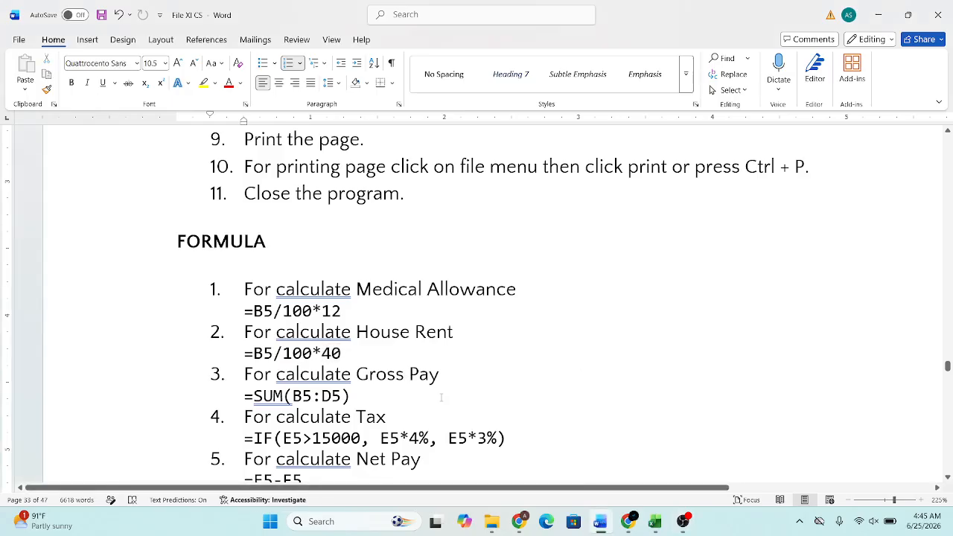
{"action": "left_click", "coordinate": [441, 398]}
{"action": "left_click", "coordinate": [435, 417]}
{"action": "left_click_drag", "start_coordinate": [949, 372], "coordinate": [949, 371]}
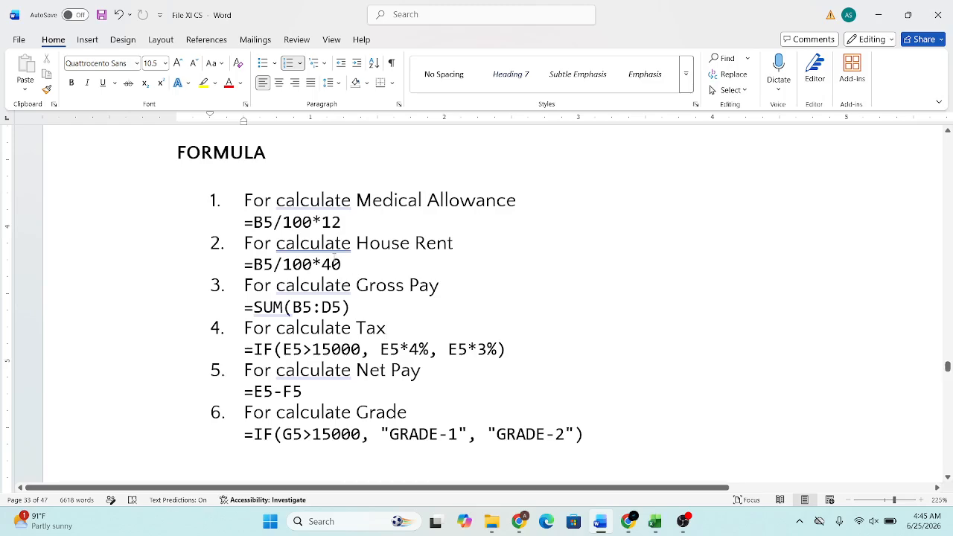
{"action": "left_click", "coordinate": [550, 258]}
{"action": "left_click", "coordinate": [358, 217]}
Examine the gross pay threshold and the two percentage rates in the Tax formula.
{"action": "left_click", "coordinate": [312, 350]}
{"action": "left_click_drag", "start_coordinate": [409, 350], "coordinate": [430, 349]}
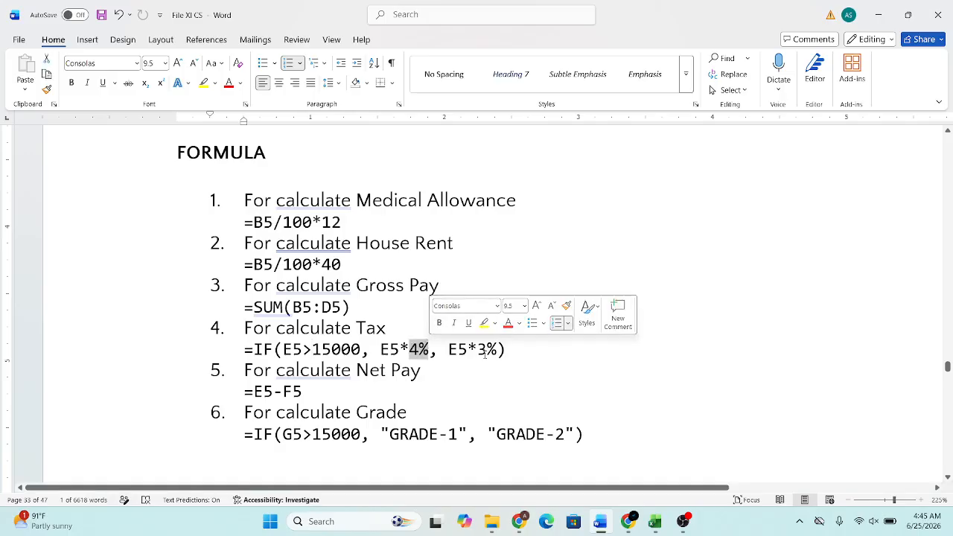
{"action": "left_click_drag", "start_coordinate": [477, 349], "coordinate": [497, 350]}
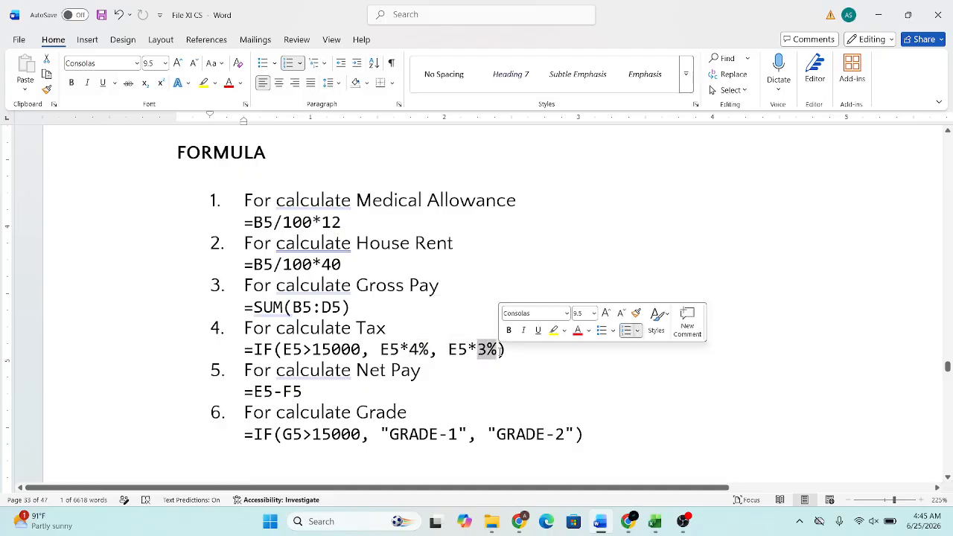
Examine the two cell references subtracted in the Net Pay formula.
{"action": "left_click", "coordinate": [302, 391]}
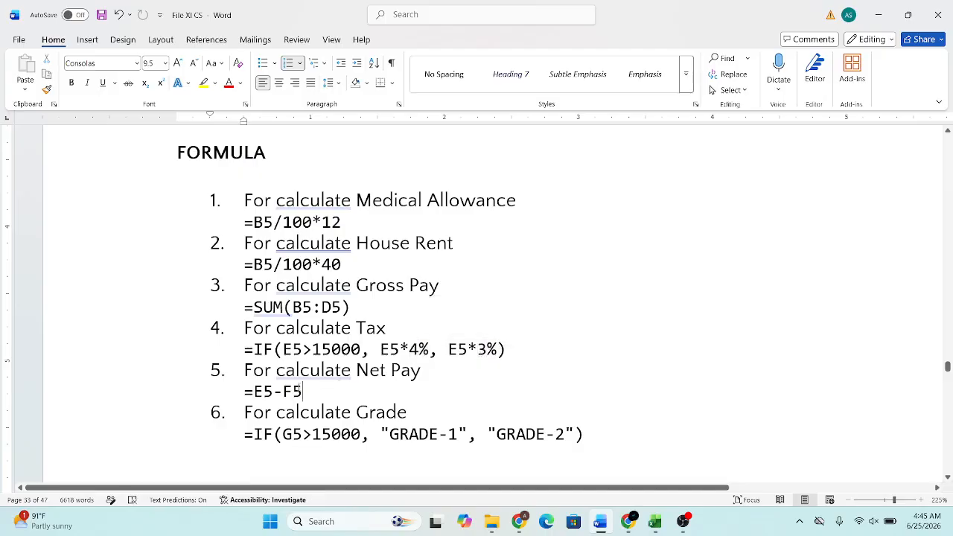
{"action": "left_click_drag", "start_coordinate": [254, 391], "coordinate": [312, 391]}
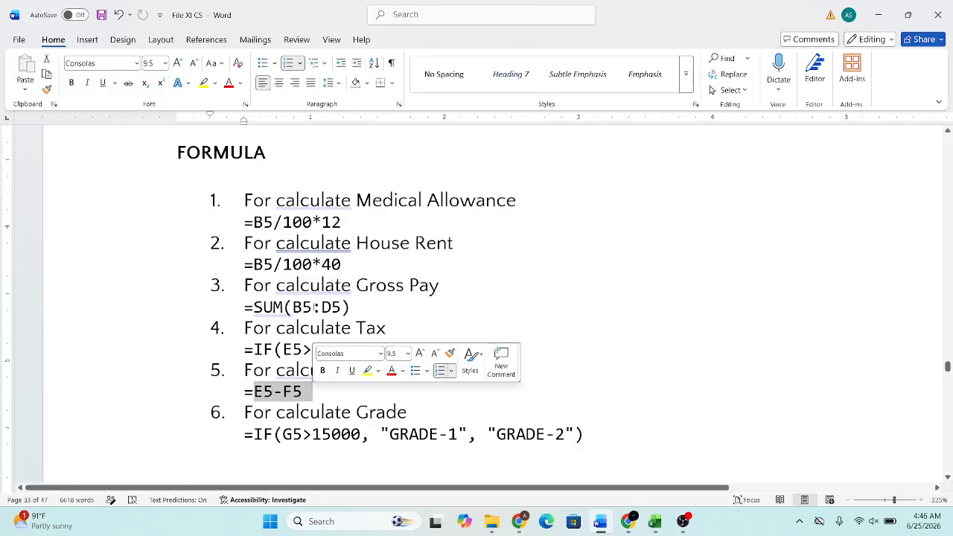
{"action": "left_click", "coordinate": [283, 392]}
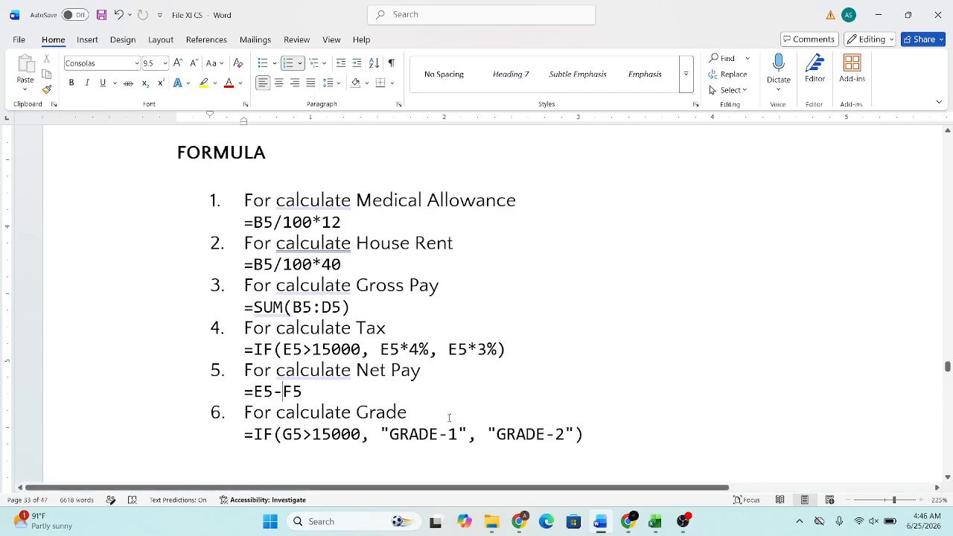
Examine the two possible results of the Grade formula and dismiss the incoming message notification.
{"action": "left_click", "coordinate": [474, 423]}
{"action": "left_click", "coordinate": [431, 442]}
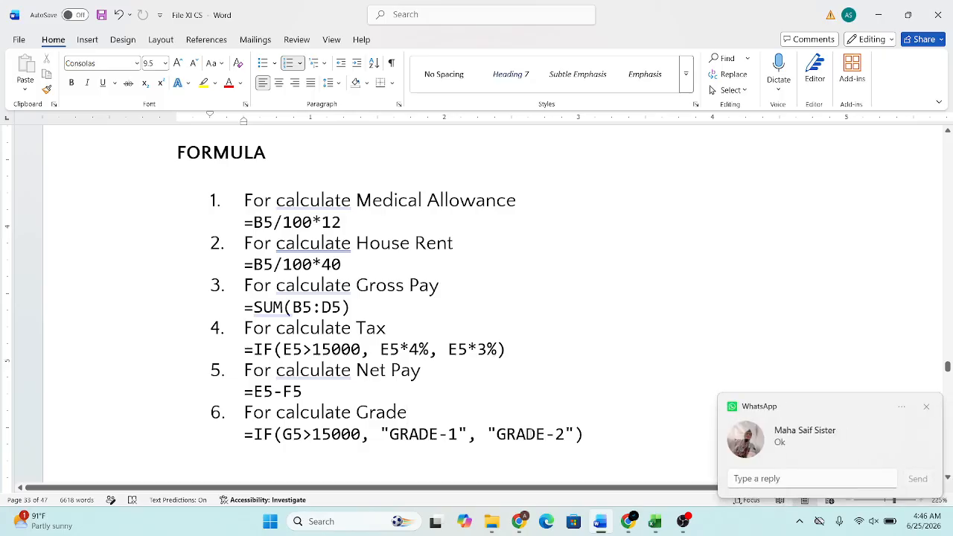
{"action": "left_click", "coordinate": [526, 440]}
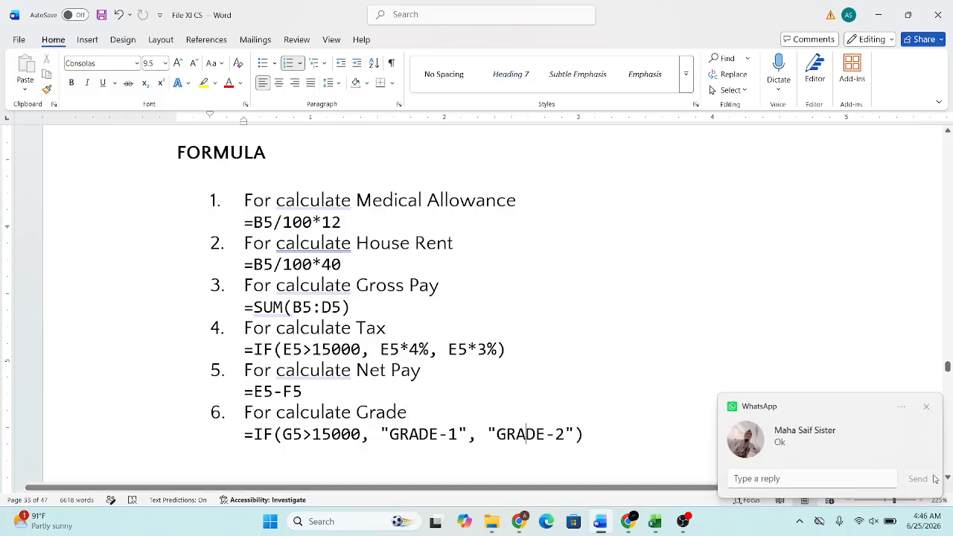
{"action": "left_click", "coordinate": [927, 407]}
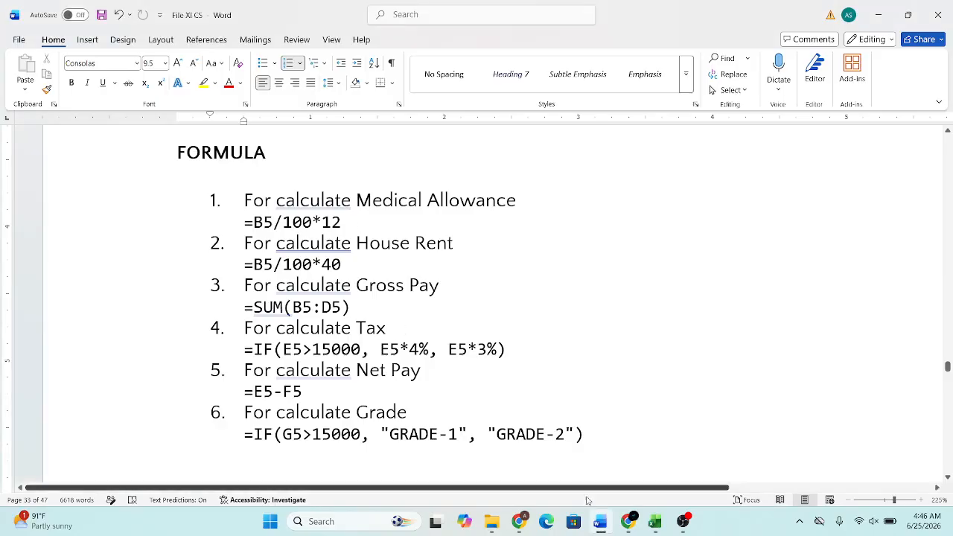
Switch to the Practical 1 Excel workbook and inspect the first employee's Medical Allowance and House Rent formulas on Sheet1.
{"action": "left_click", "coordinate": [654, 523]}
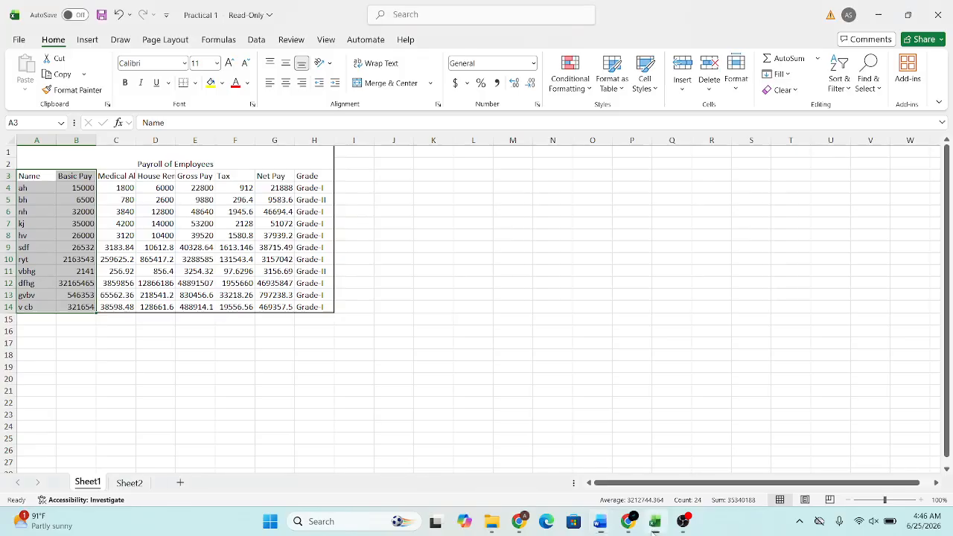
{"action": "left_click", "coordinate": [552, 373]}
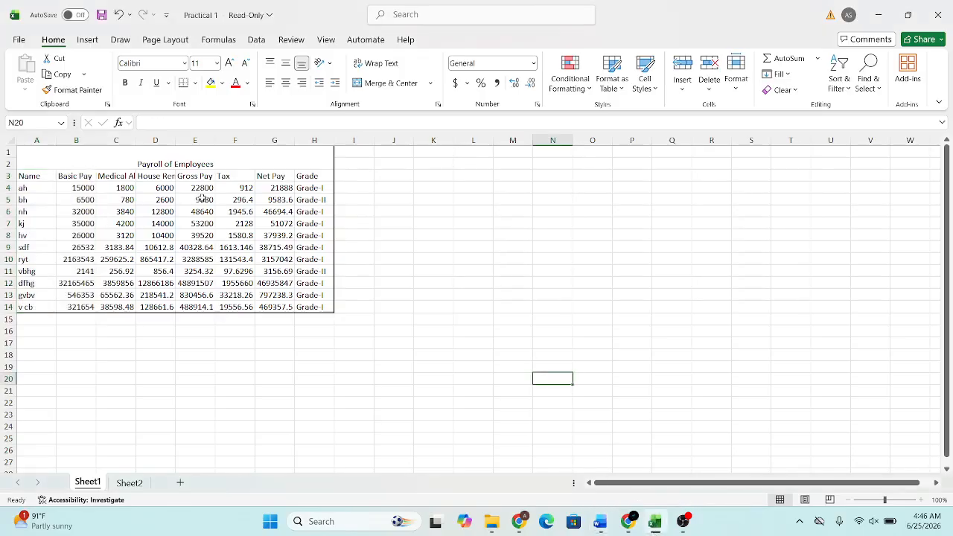
{"action": "double_click", "coordinate": [133, 188]}
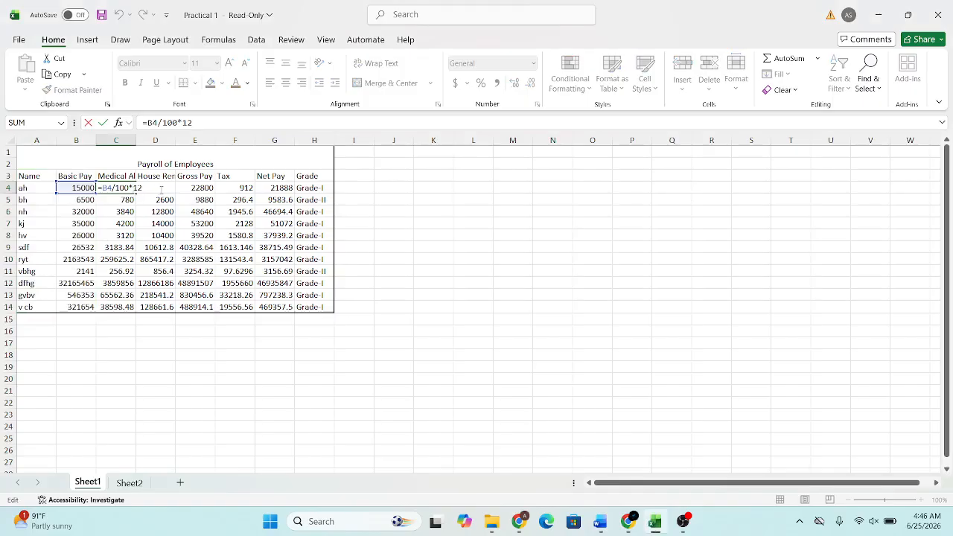
{"action": "key", "text": "Return"}
{"action": "double_click", "coordinate": [164, 188]}
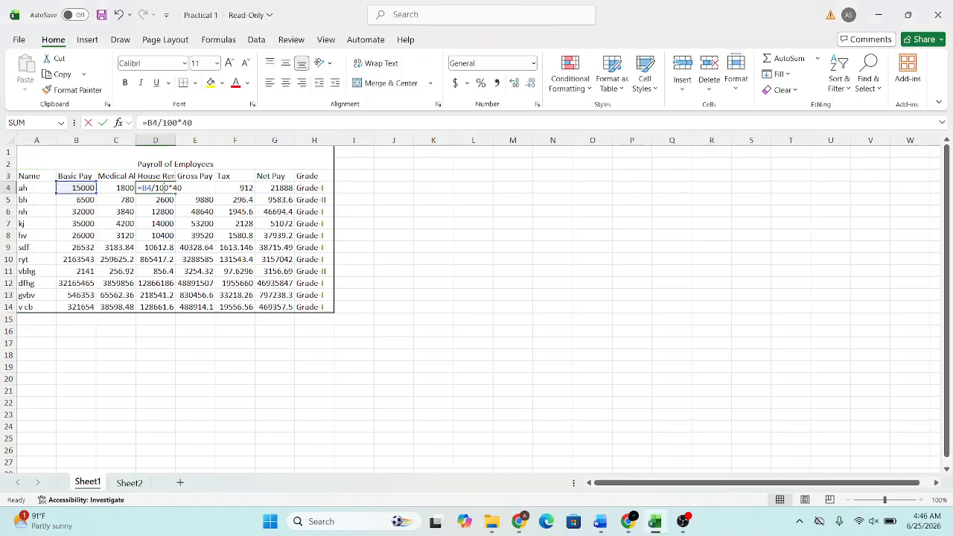
{"action": "key", "text": "Return"}
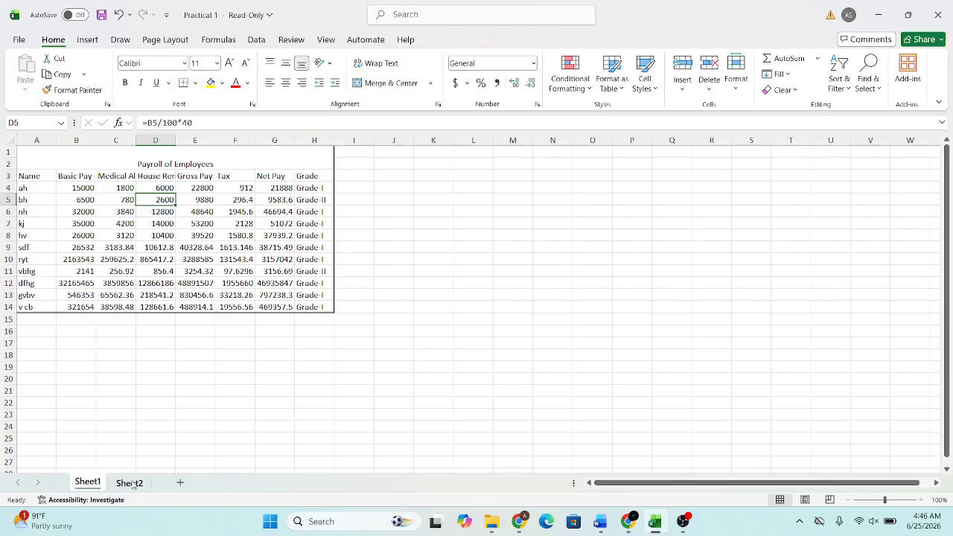
On Sheet2, enter the first employee's Medical Allowance formula =B4/100*12 in cell C4.
{"action": "left_click", "coordinate": [128, 482]}
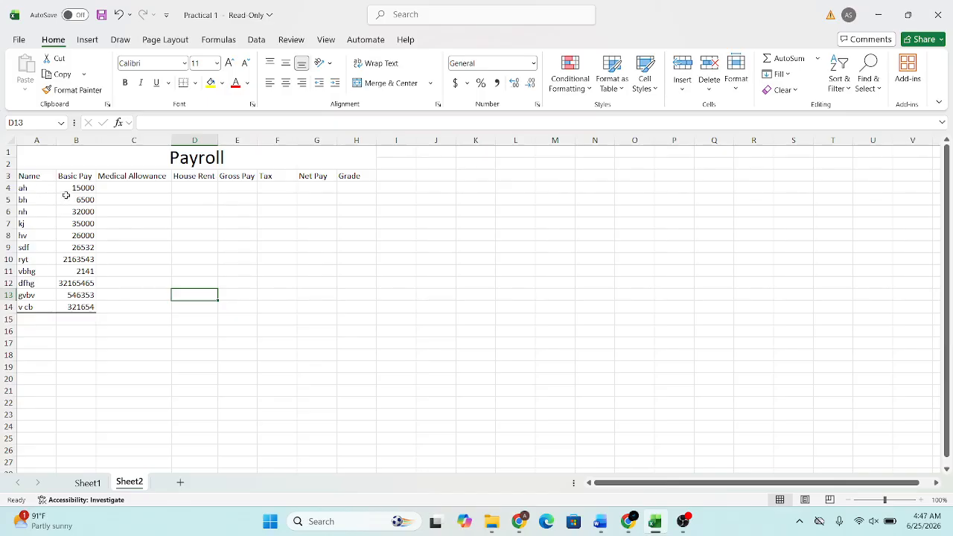
{"action": "double_click", "coordinate": [127, 188]}
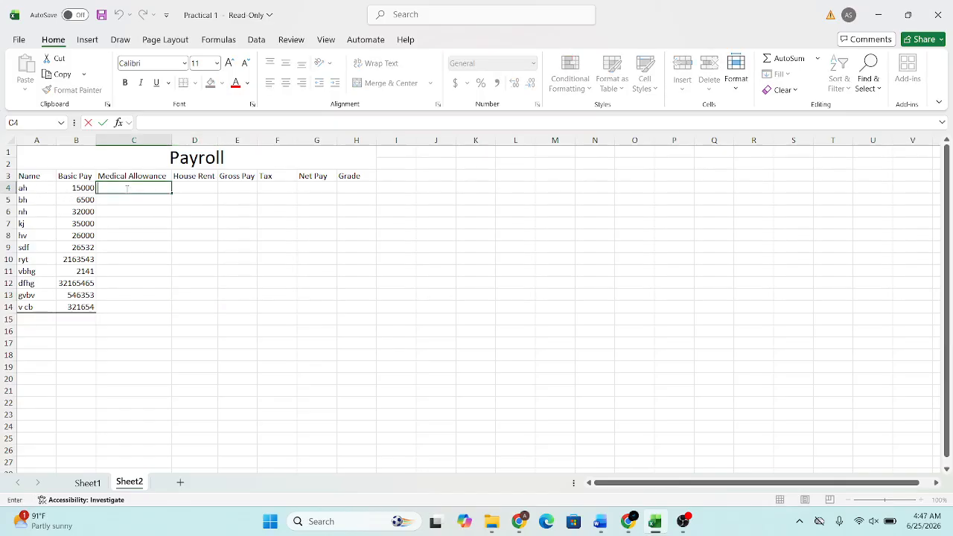
{"action": "type", "text": "="}
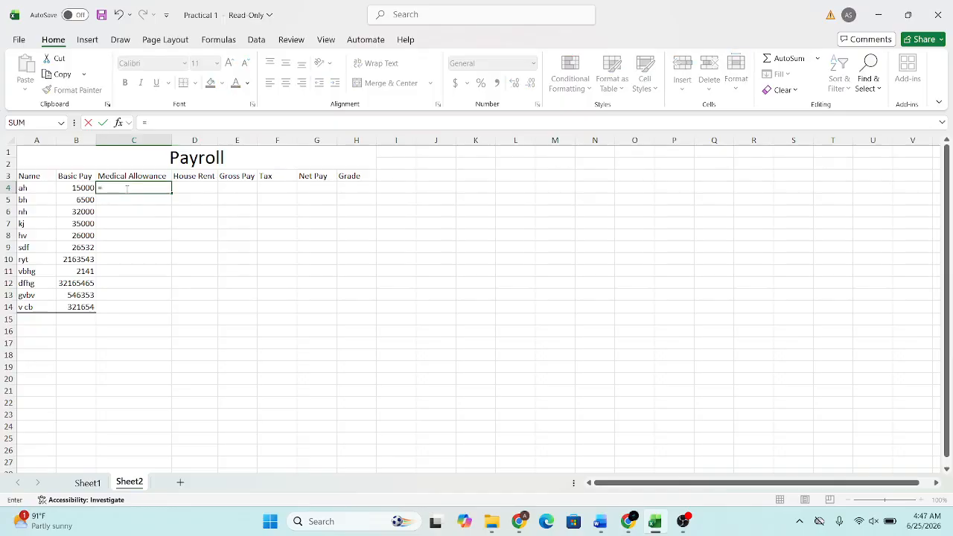
{"action": "left_click", "coordinate": [76, 189]}
{"action": "type", "text": "/"}
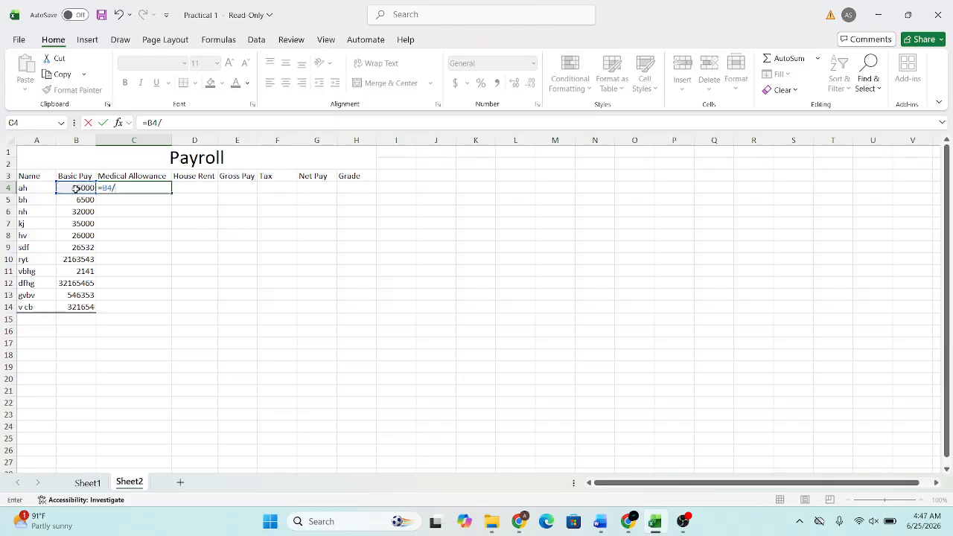
{"action": "type", "text": "100*12"}
{"action": "key", "text": "Return"}
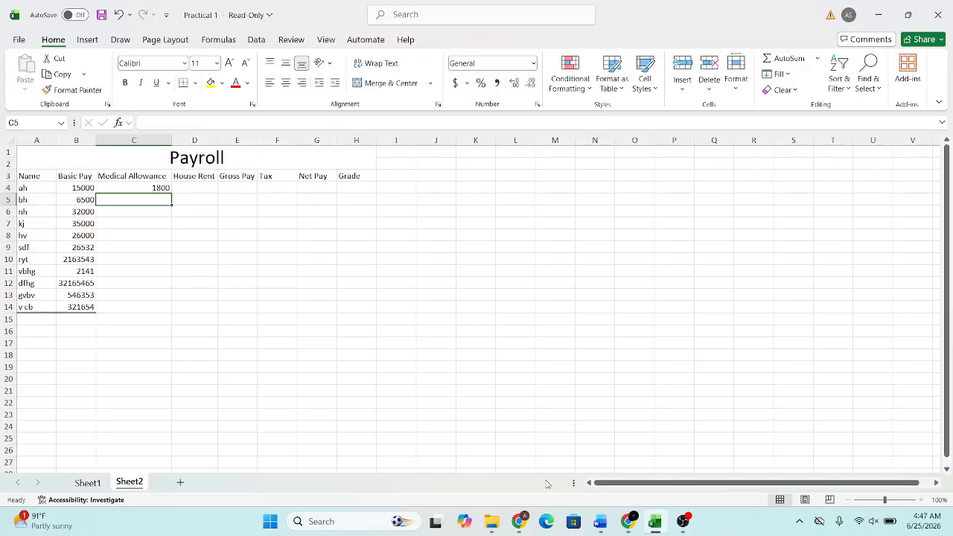
Check the House Rent formula in the Word document, return to the workbook, and enter =B4/100*40 in cell D4.
{"action": "left_click", "coordinate": [600, 521]}
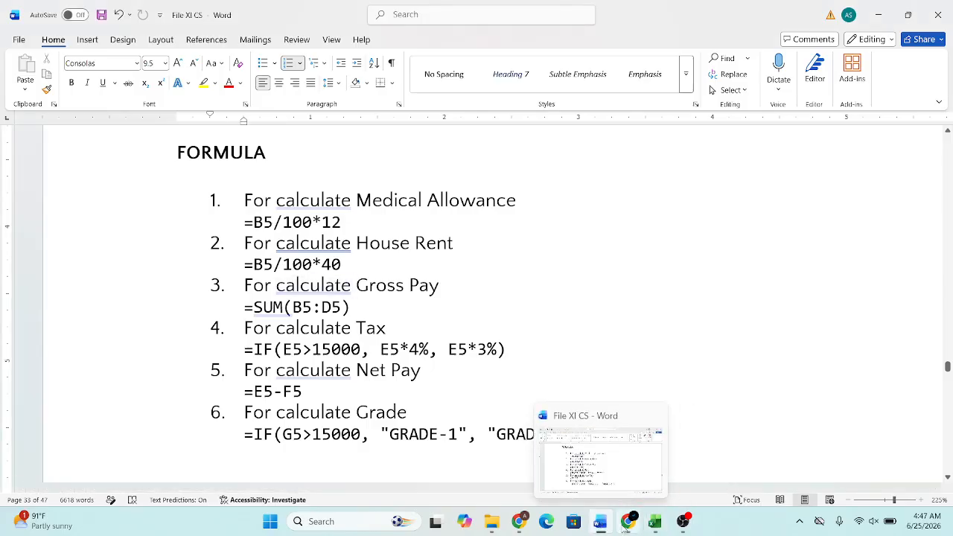
{"action": "left_click", "coordinate": [629, 524]}
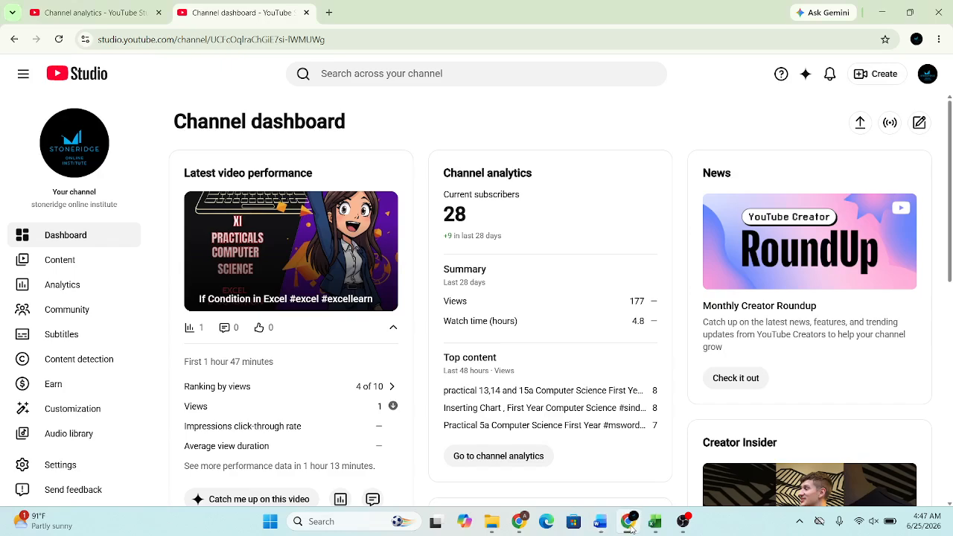
{"action": "left_click", "coordinate": [655, 521]}
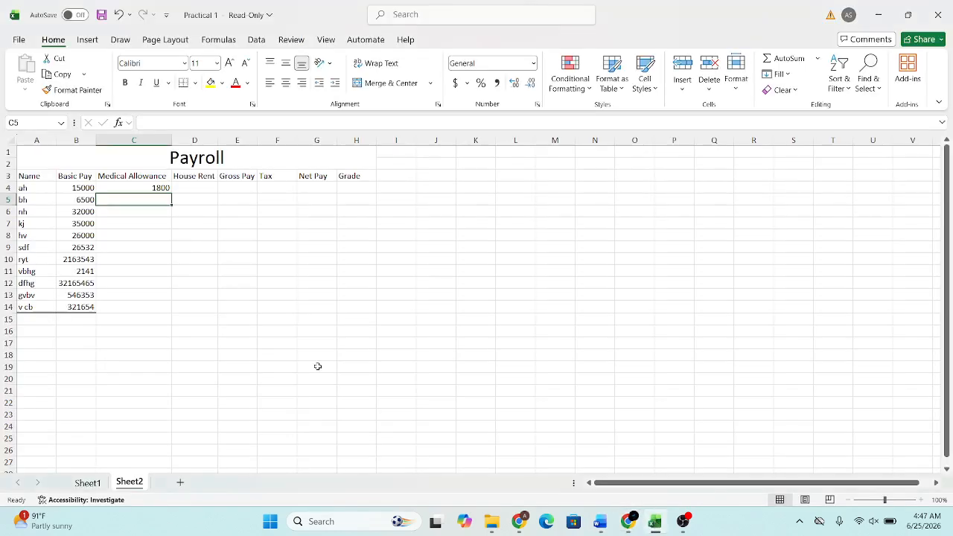
{"action": "left_click", "coordinate": [189, 187]}
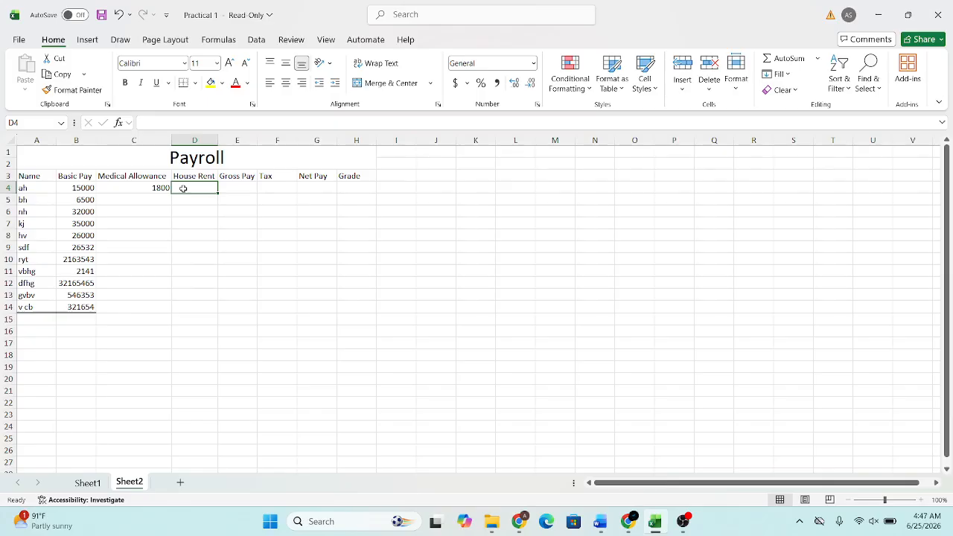
{"action": "type", "text": "="}
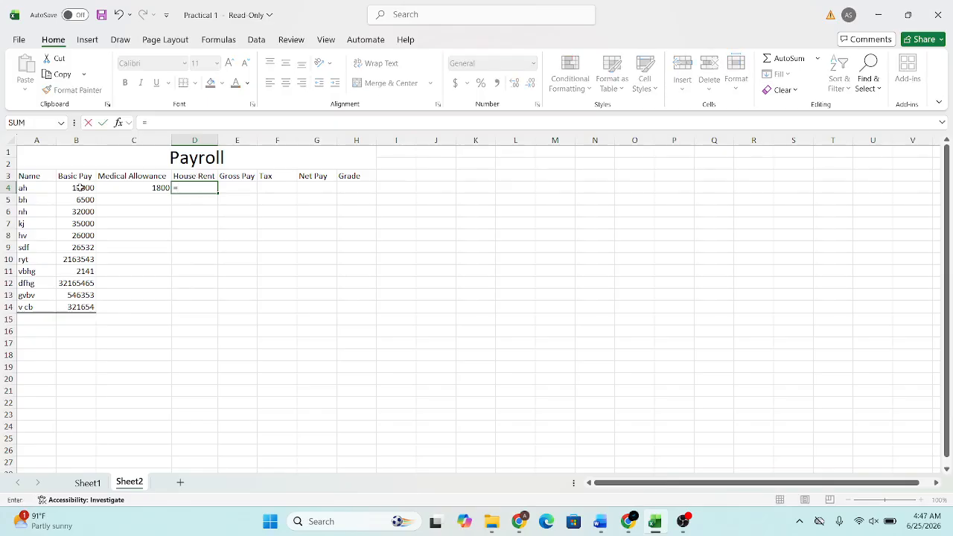
{"action": "left_click", "coordinate": [81, 187]}
{"action": "type", "text": "/"}
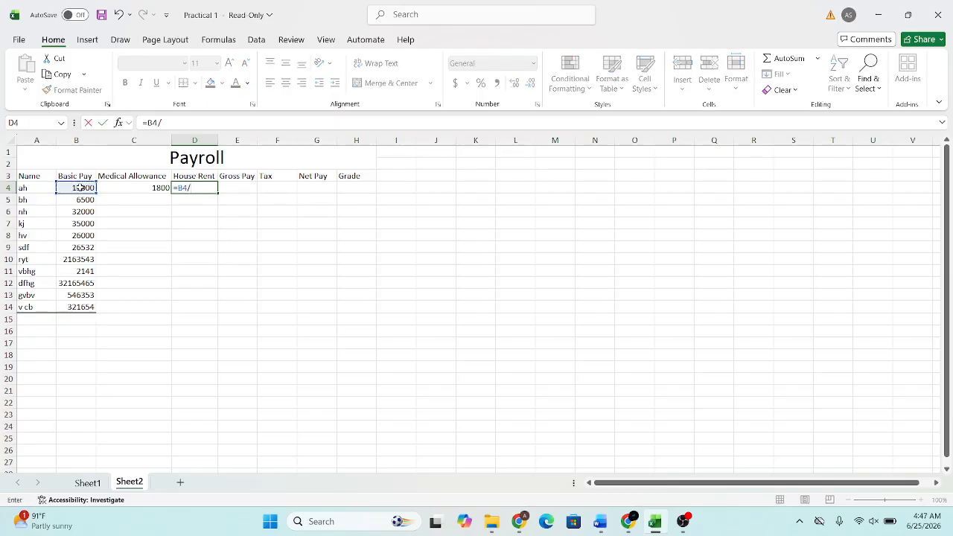
{"action": "type", "text": "100"}
{"action": "type", "text": "*"}
{"action": "type", "text": "50"}
{"action": "key", "text": "Return"}
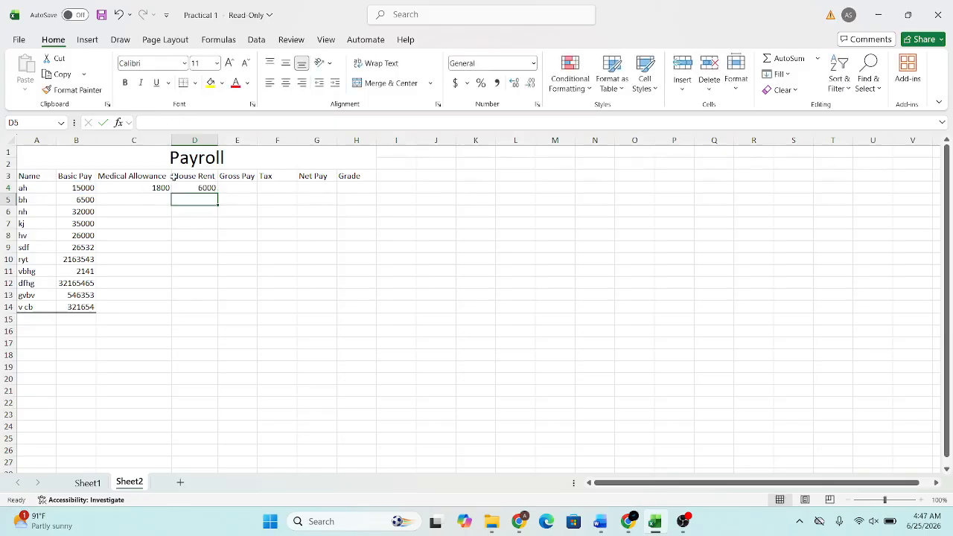
Calculate the first employee's Gross Pay in E4 with a SUM of the range B4:D4.
{"action": "left_click", "coordinate": [237, 187]}
{"action": "type", "text": "=sum"}
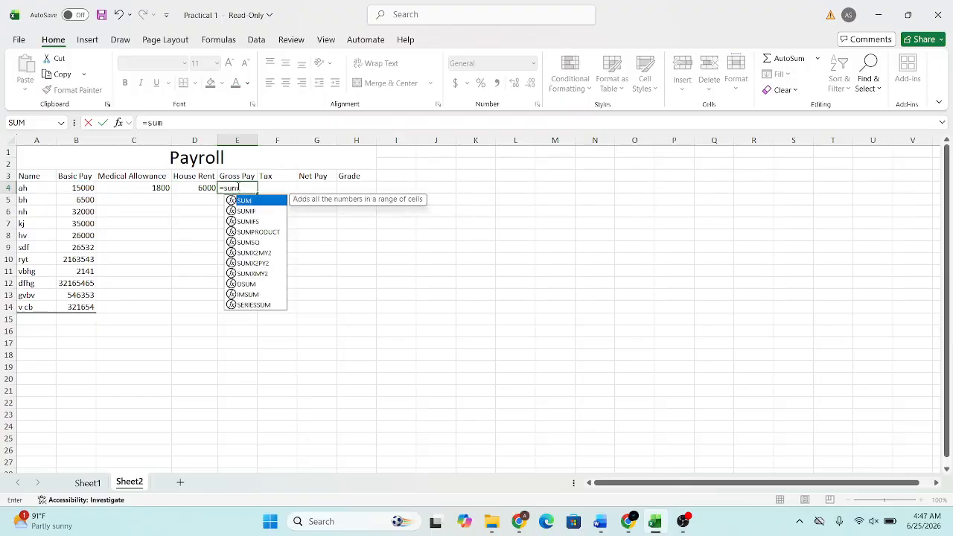
{"action": "type", "text": "("}
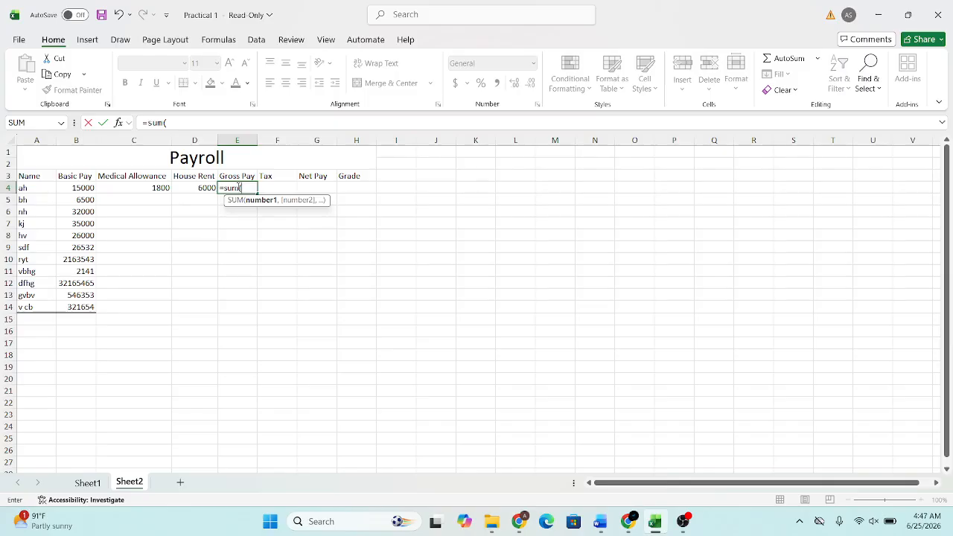
{"action": "left_click", "coordinate": [87, 188]}
{"action": "left_click_drag", "start_coordinate": [94, 188], "coordinate": [209, 186]}
{"action": "key", "text": "Return"}
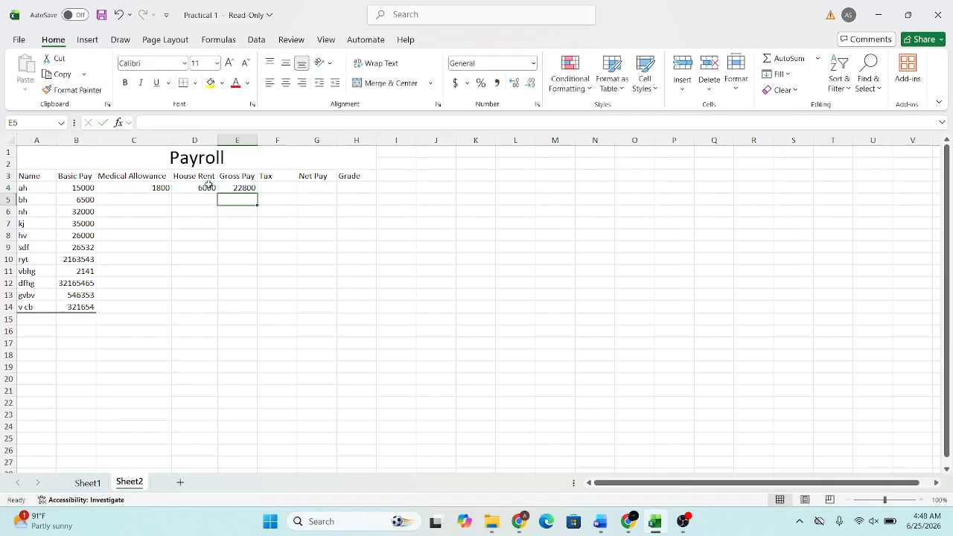
Enter the first employee's Tax formula =IF(B4>15000,B4*4%,B4*3%) in cell F4.
{"action": "left_click", "coordinate": [273, 188]}
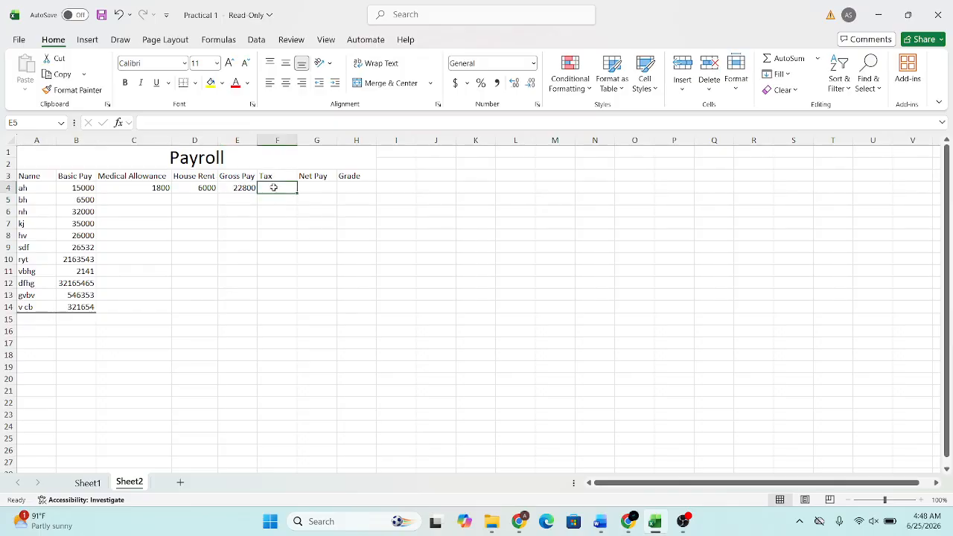
{"action": "double_click", "coordinate": [273, 187]}
{"action": "type", "text": "=i"}
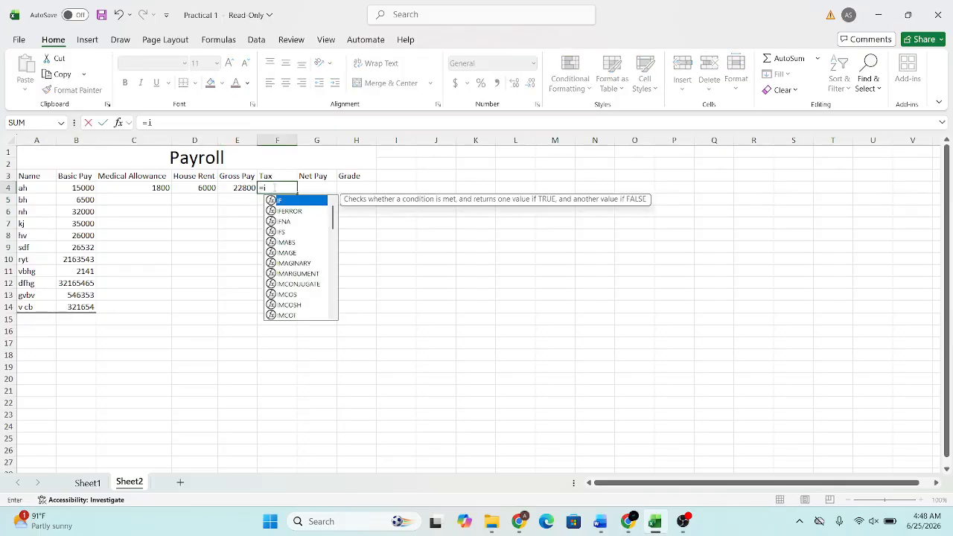
{"action": "type", "text": "f("}
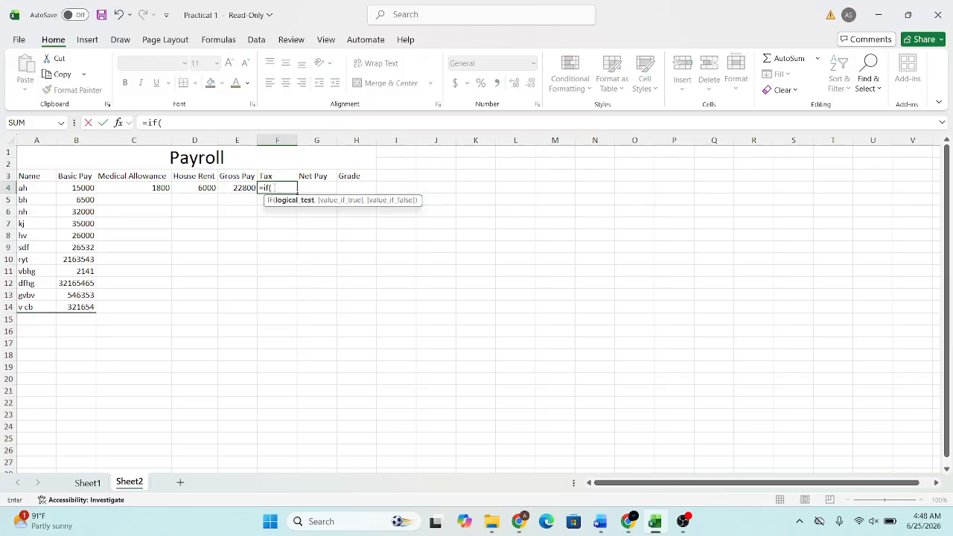
{"action": "left_click", "coordinate": [72, 188]}
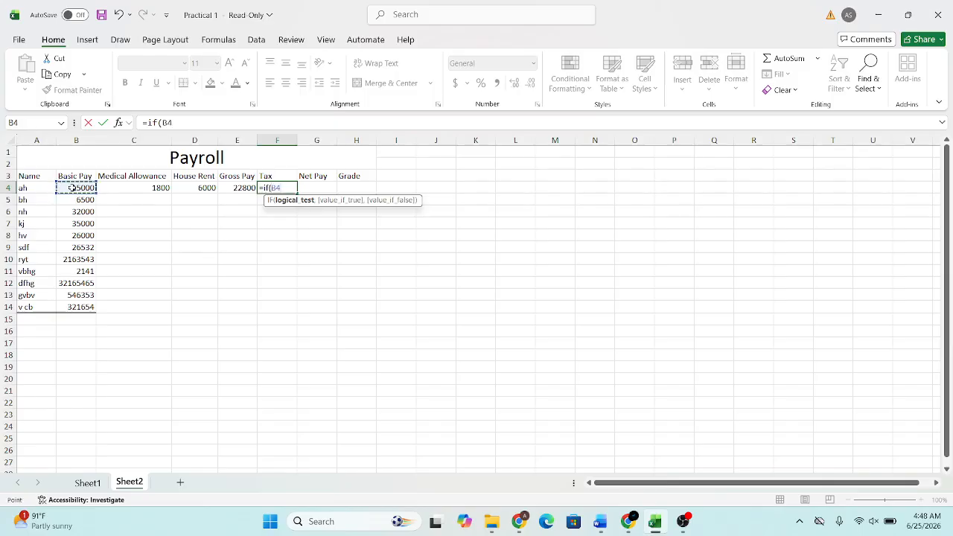
{"action": "type", "text": ">15000,"}
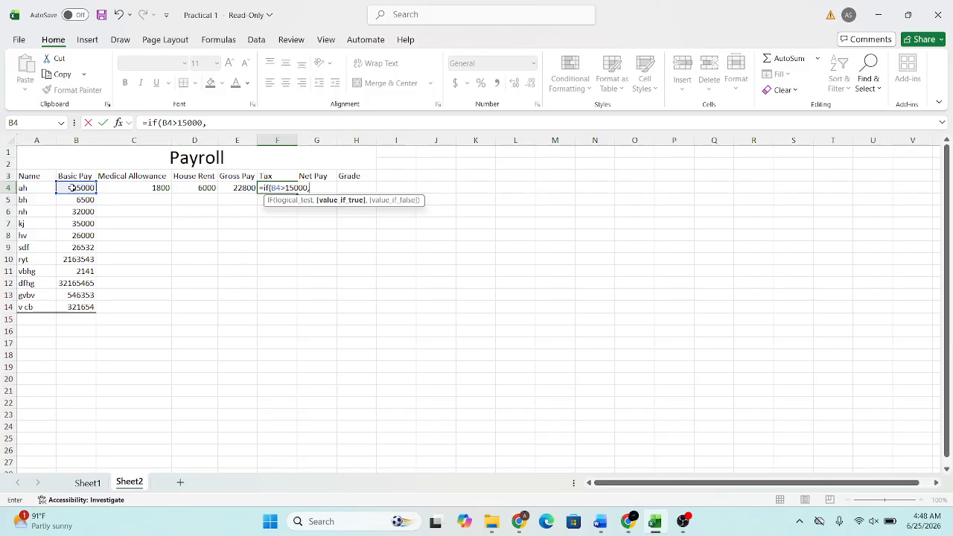
{"action": "left_click", "coordinate": [71, 188]}
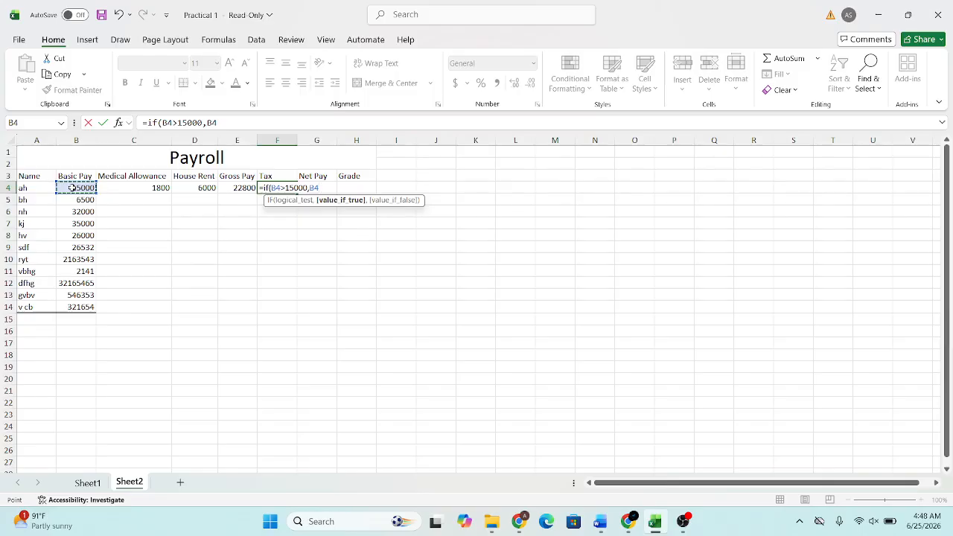
{"action": "type", "text": "*4%,"}
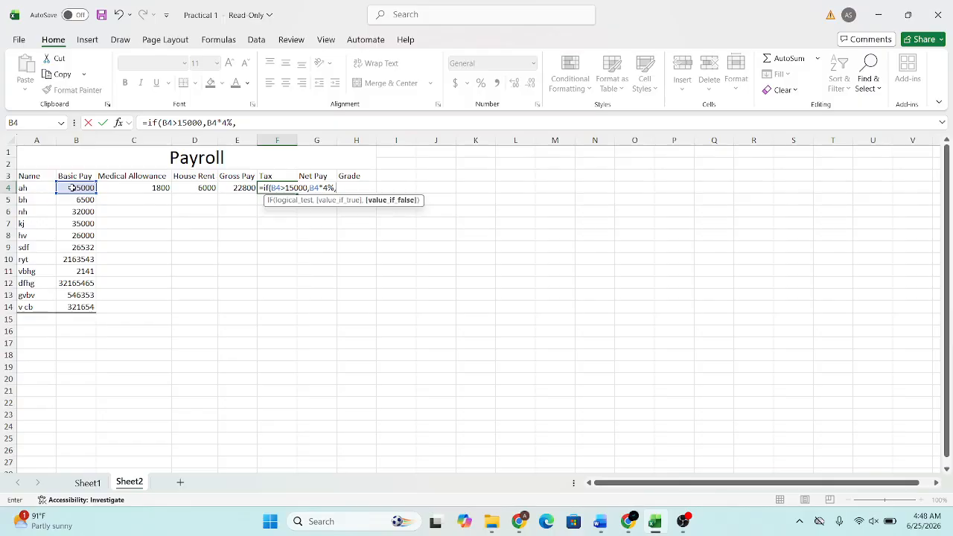
{"action": "left_click", "coordinate": [76, 187]}
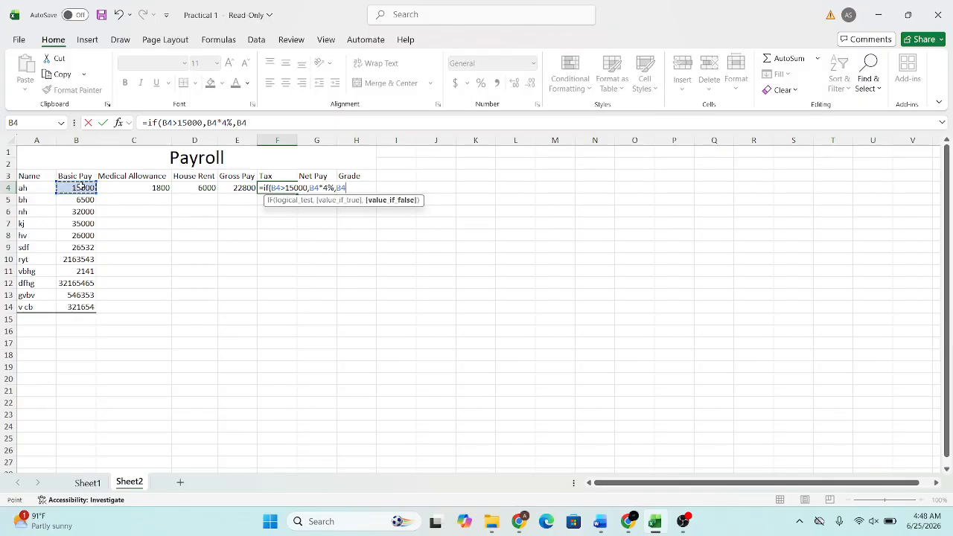
{"action": "type", "text": "*3%"}
Review the first employee's Tax formula on Sheet2 and compare it with the matching Tax formula on Sheet1.
{"action": "key", "text": "Left"}
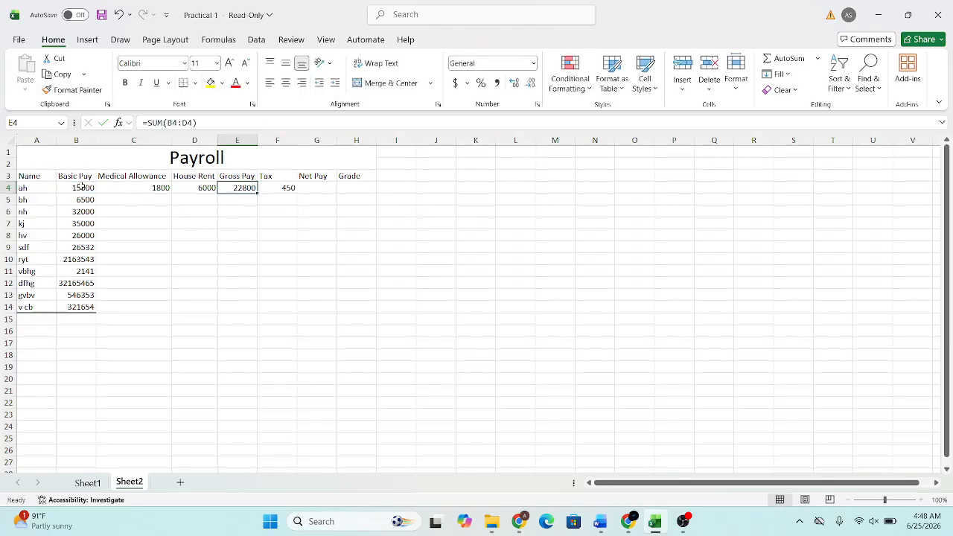
{"action": "key", "text": "Right"}
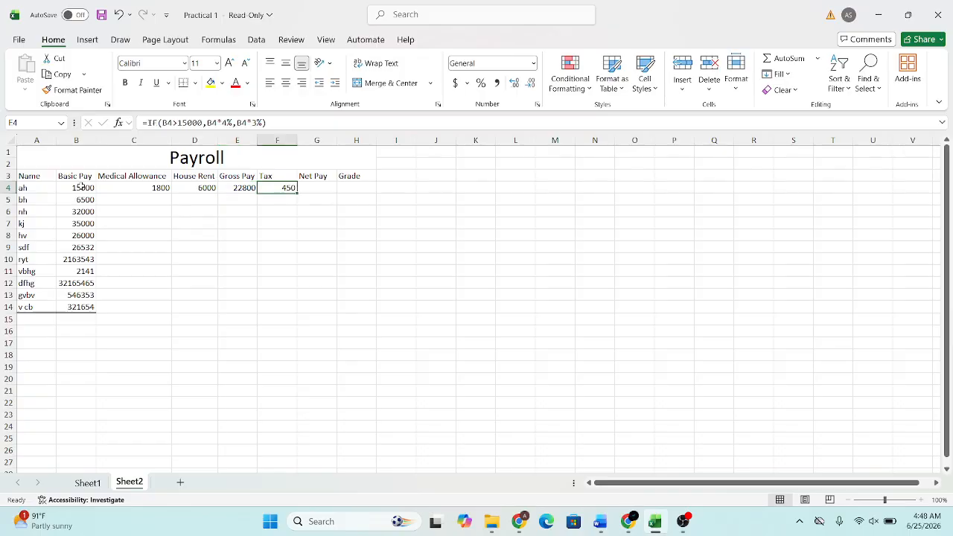
{"action": "key", "text": "XF86MonBrightnessDown"}
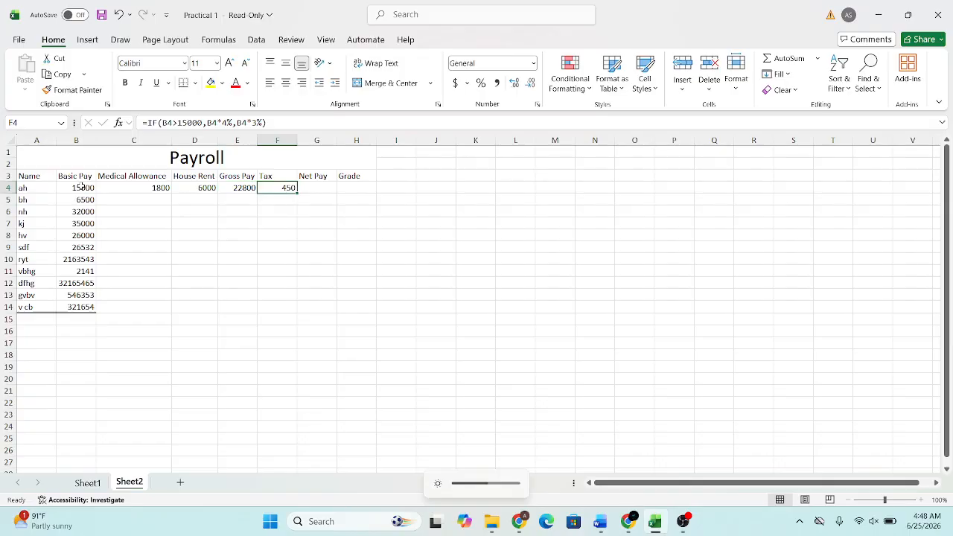
{"action": "key", "text": "F2"}
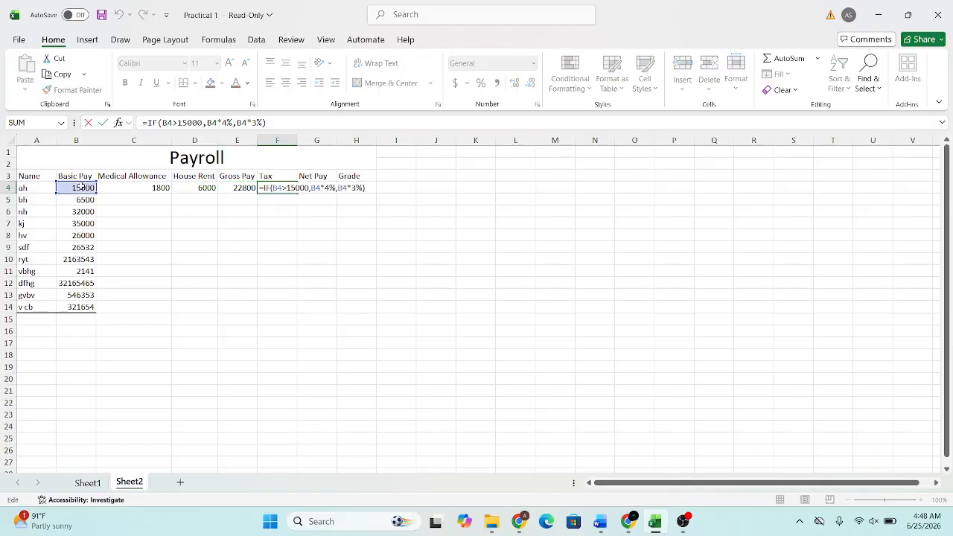
{"action": "key", "text": "Return"}
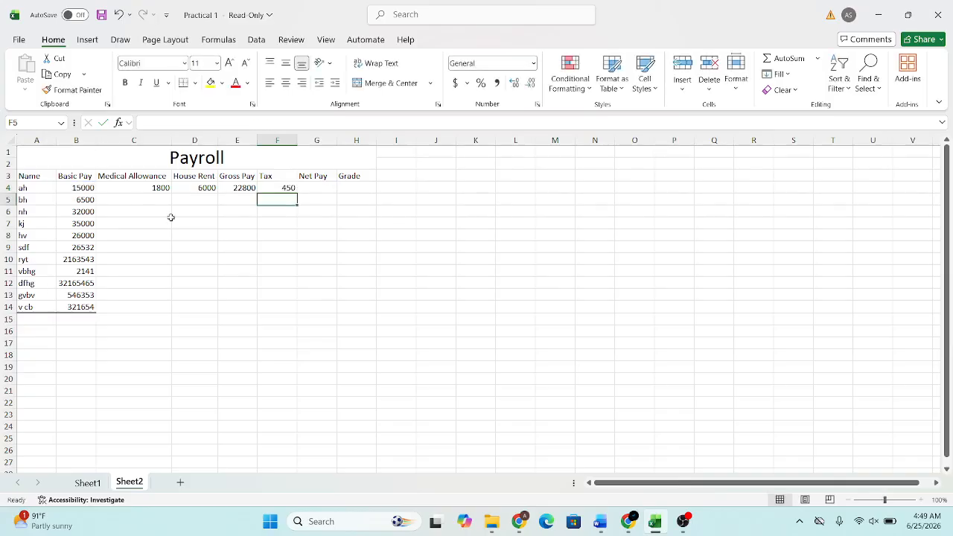
{"action": "left_click", "coordinate": [105, 481]}
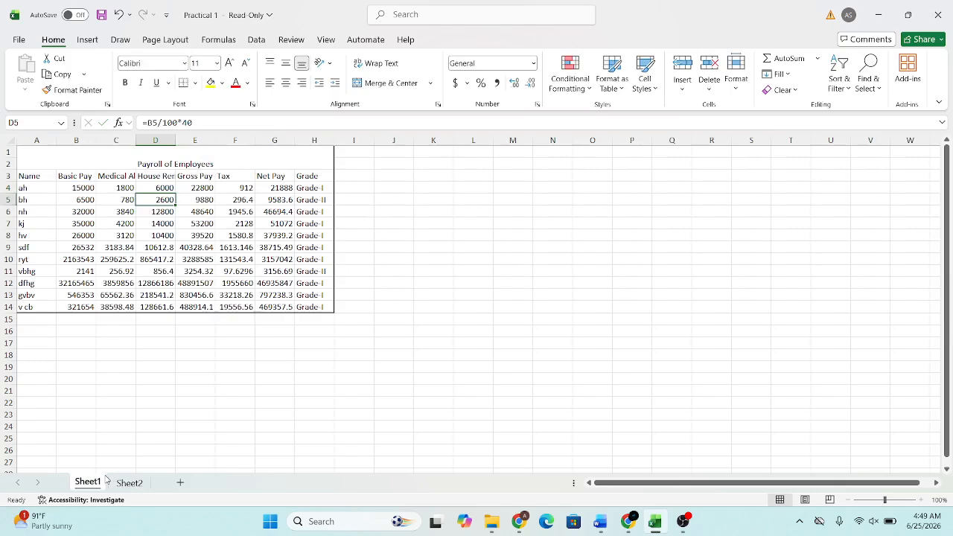
{"action": "double_click", "coordinate": [239, 188]}
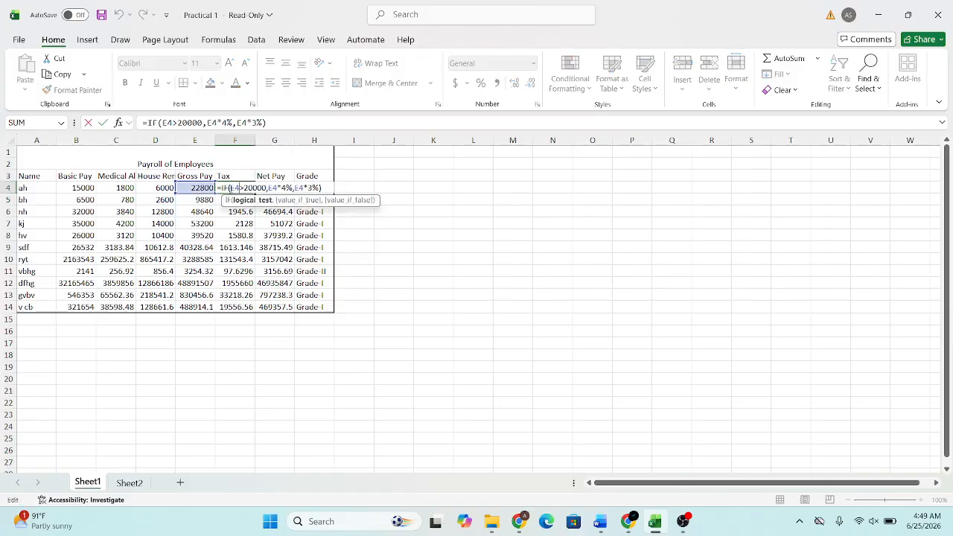
In Sheet2's F4 Tax formula, replace the B4 reference in the logical test with Gross Pay cell E4.
{"action": "left_click", "coordinate": [129, 483]}
{"action": "double_click", "coordinate": [284, 188]}
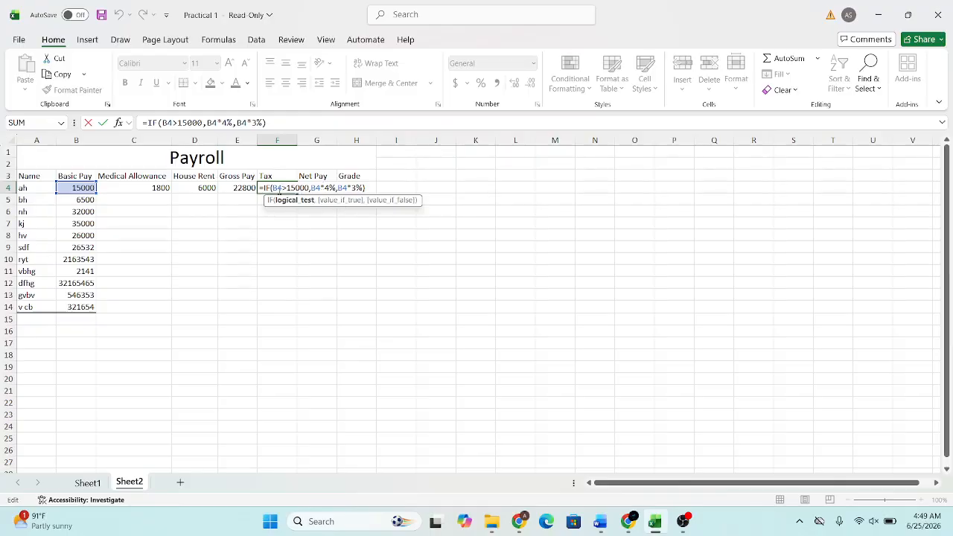
{"action": "left_click", "coordinate": [283, 188]}
{"action": "key", "text": "BackSpace"}
{"action": "key", "text": "BackSpace"}
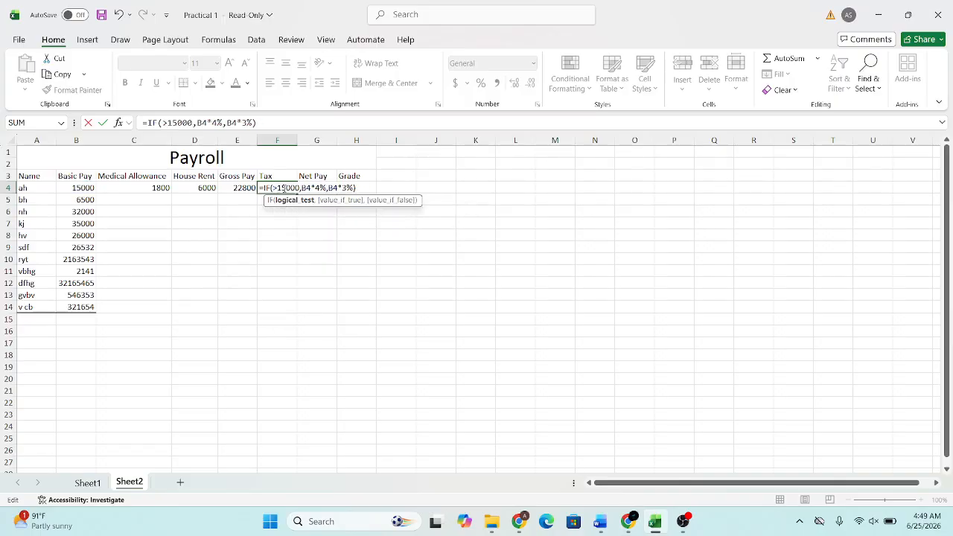
{"action": "left_click", "coordinate": [248, 189]}
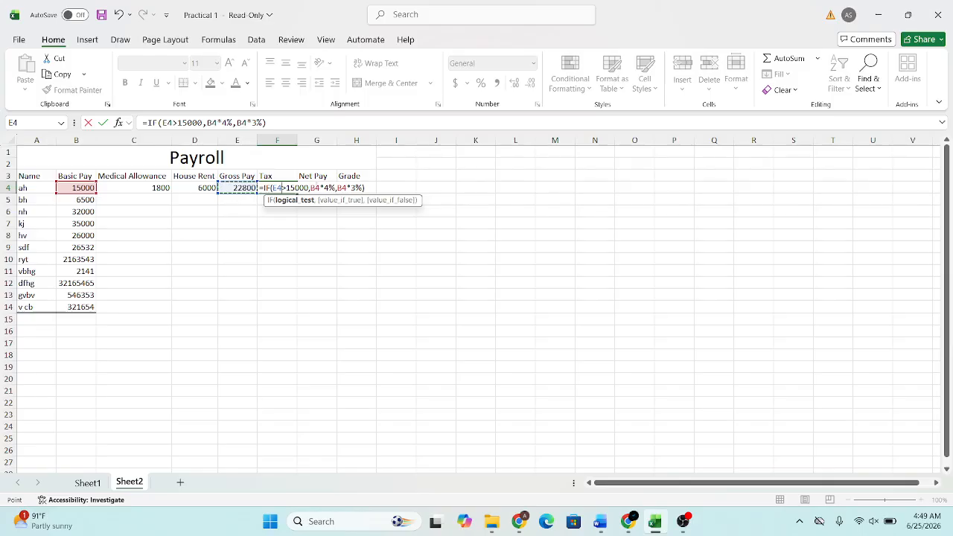
Replace the B4 reference in the Tax formula's 4% result with Gross Pay cell E4.
{"action": "left_click", "coordinate": [321, 188]}
{"action": "key", "text": "BackSpace"}
{"action": "key", "text": "BackSpace"}
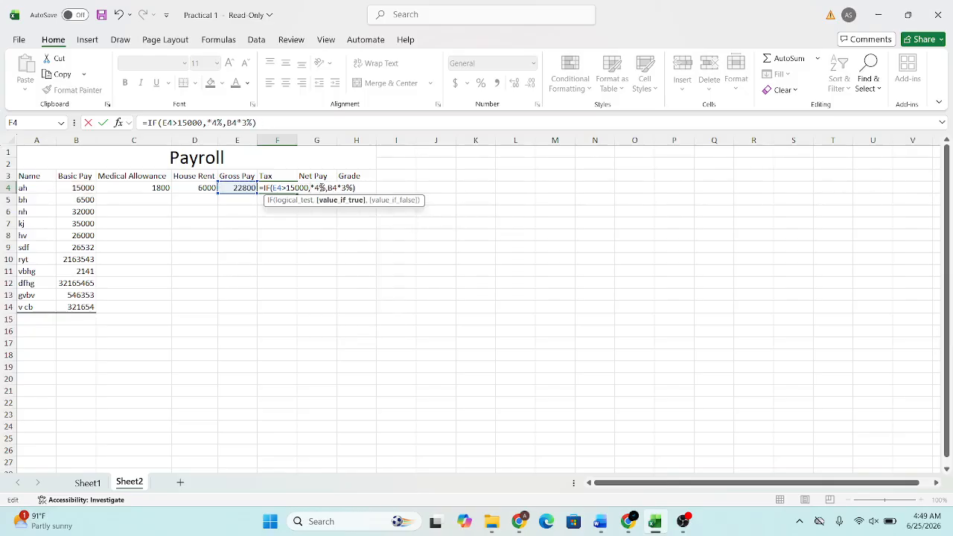
{"action": "left_click", "coordinate": [227, 187]}
{"action": "left_click", "coordinate": [277, 222]}
{"action": "key", "text": "BackSpace"}
{"action": "key", "text": "BackSpace"}
{"action": "left_click", "coordinate": [232, 188]}
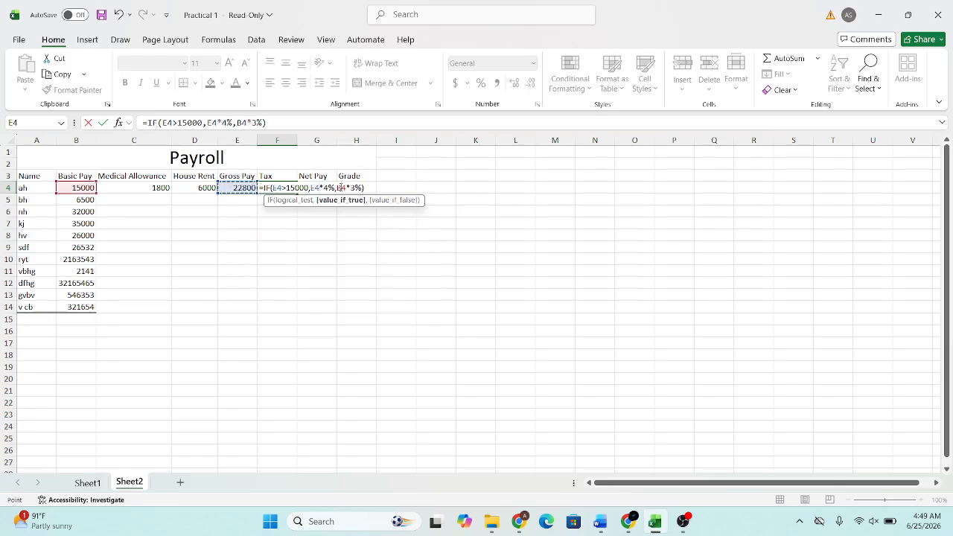
Replace the B4 reference in the F4 Tax formula's 3% result with Gross Pay cell E4 and commit the formula.
{"action": "left_click", "coordinate": [340, 187]}
{"action": "key", "text": "BackSpace"}
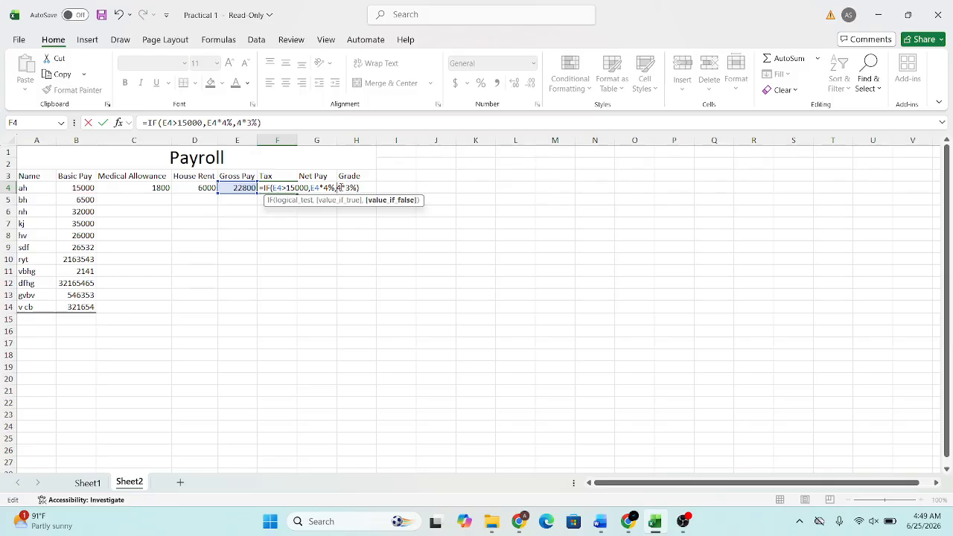
{"action": "key", "text": "Left"}
{"action": "key", "text": "Left"}
{"action": "key", "text": "Left"}
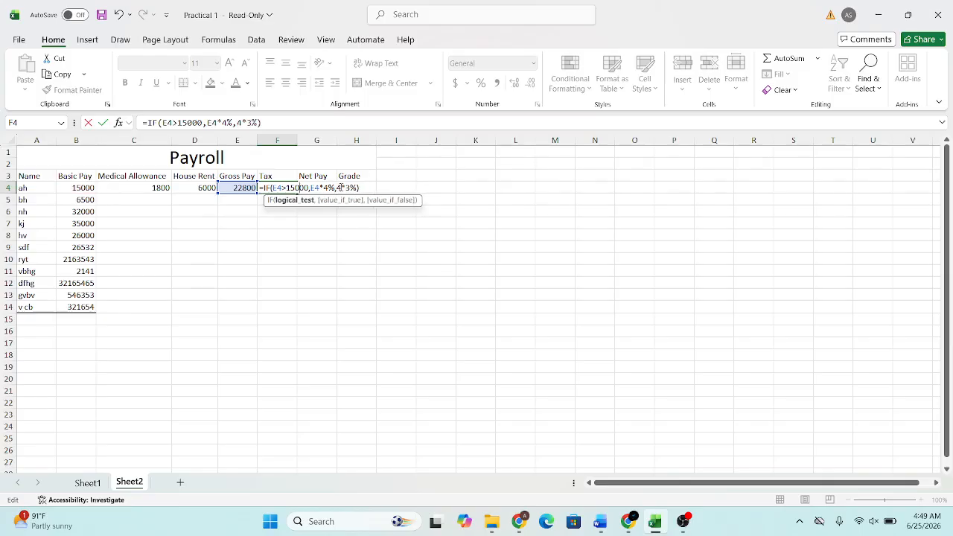
{"action": "type", "text": "B"}
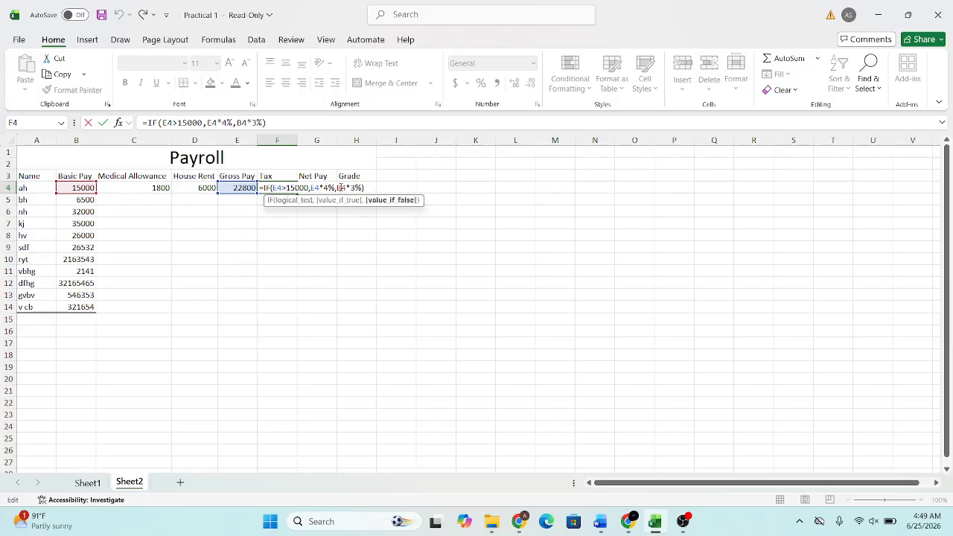
{"action": "type", "text": "]"}
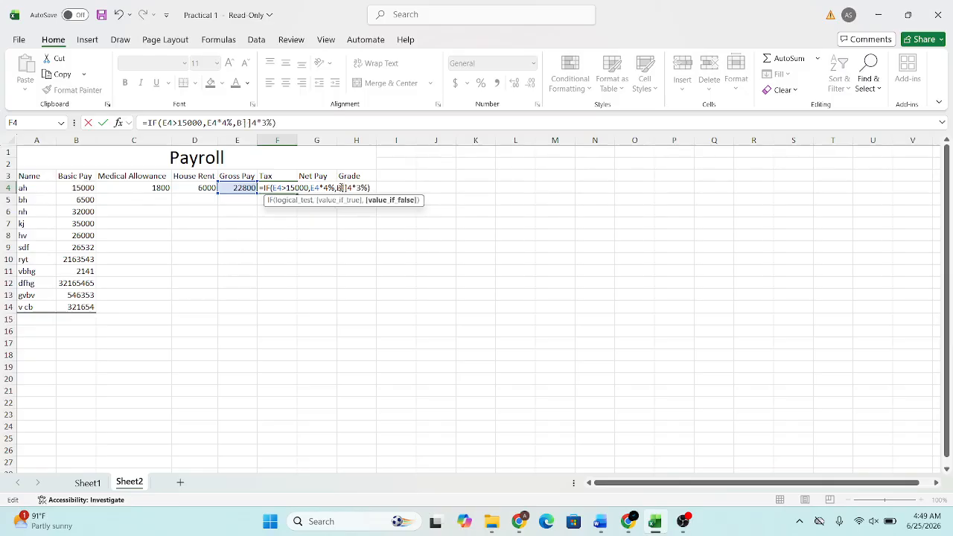
{"action": "key", "text": "BackSpace"}
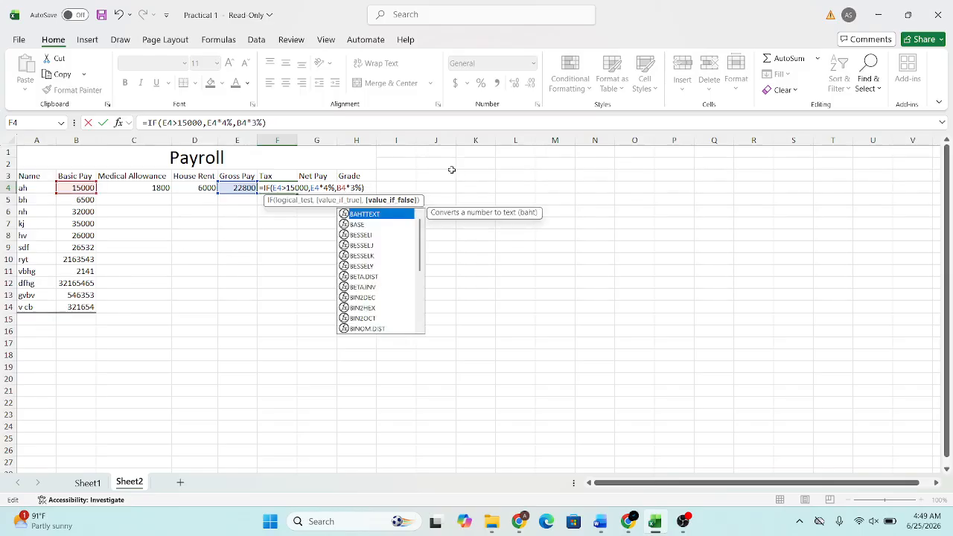
{"action": "key", "text": "BackSpace"}
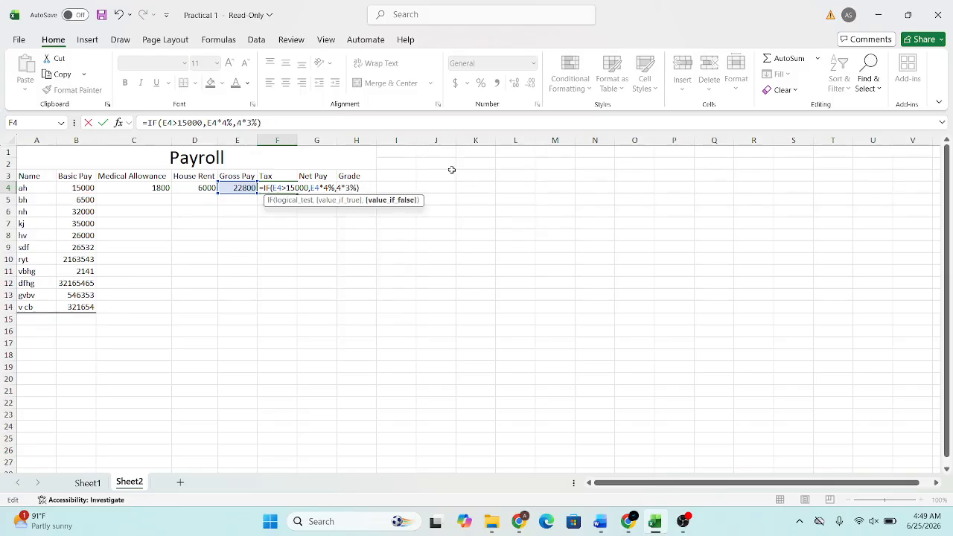
{"action": "type", "text": "E"}
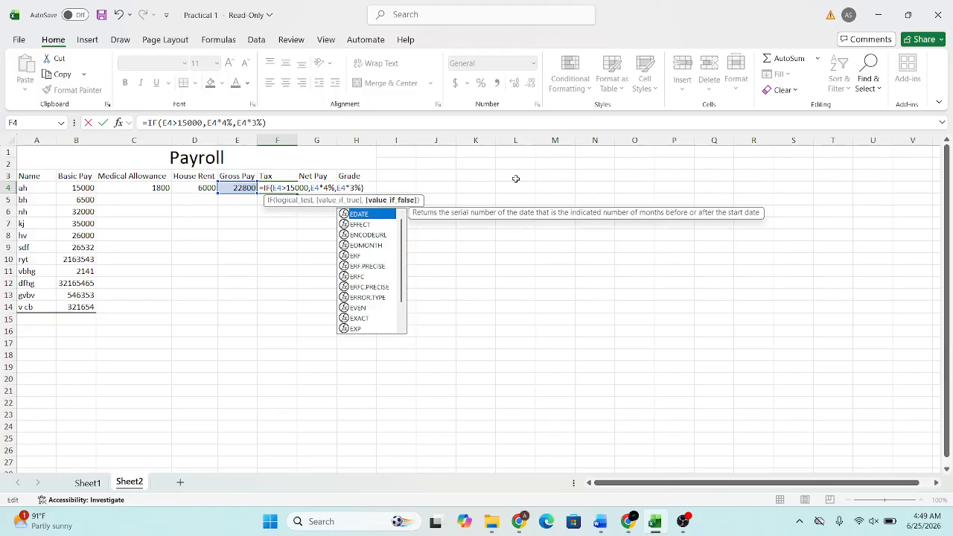
{"action": "key", "text": "Return"}
{"action": "left_click", "coordinate": [270, 188]}
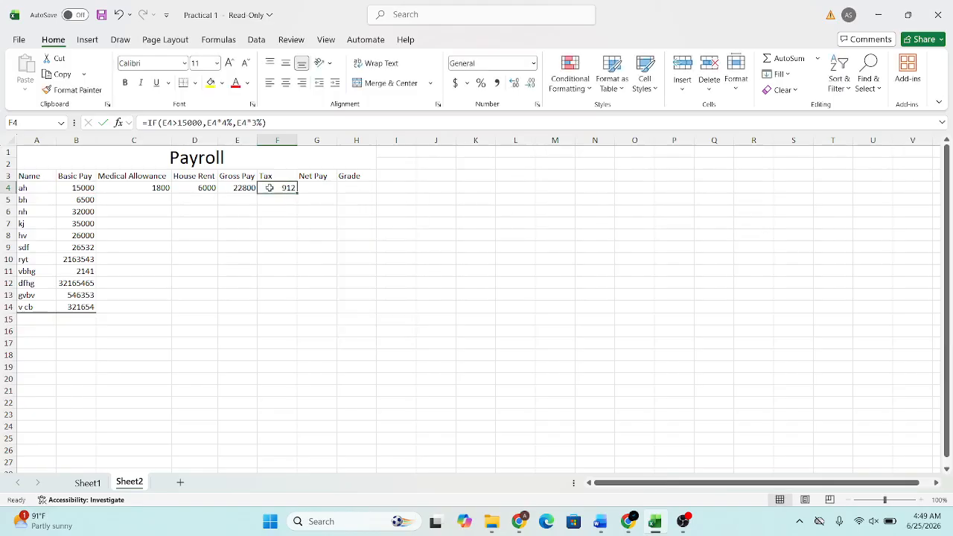
Enter the first employee's Net Pay formula =E3-F4 in cell G4.
{"action": "left_click", "coordinate": [247, 188]}
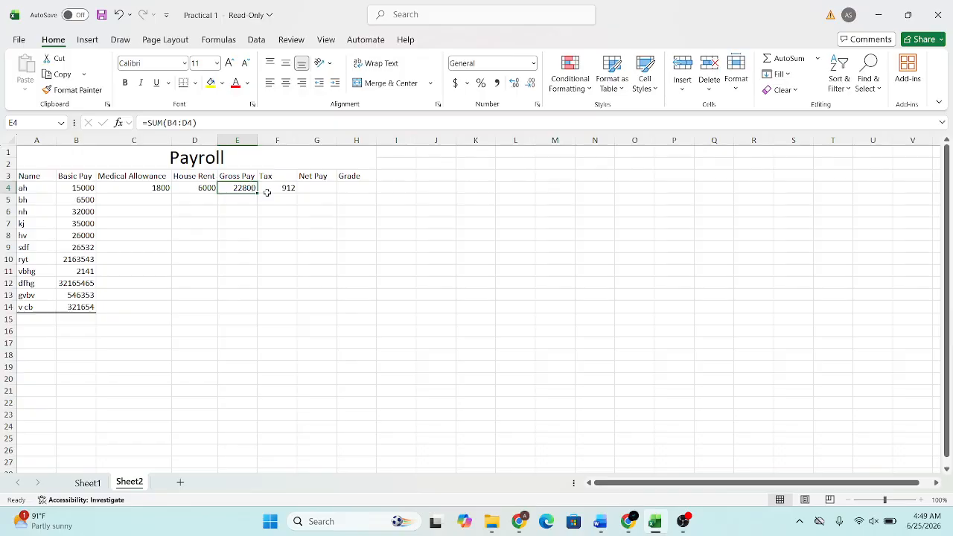
{"action": "left_click", "coordinate": [268, 190]}
{"action": "left_click", "coordinate": [322, 198]}
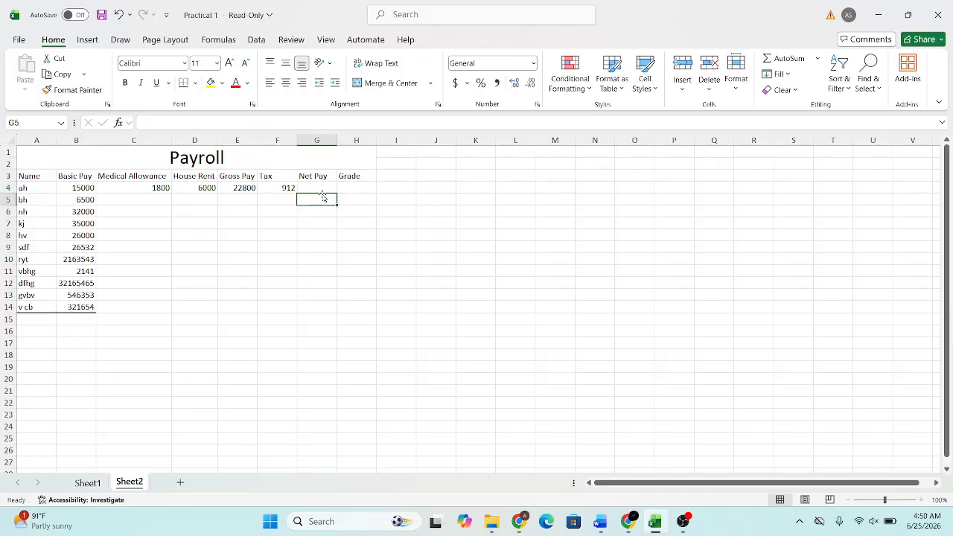
{"action": "left_click", "coordinate": [320, 188]}
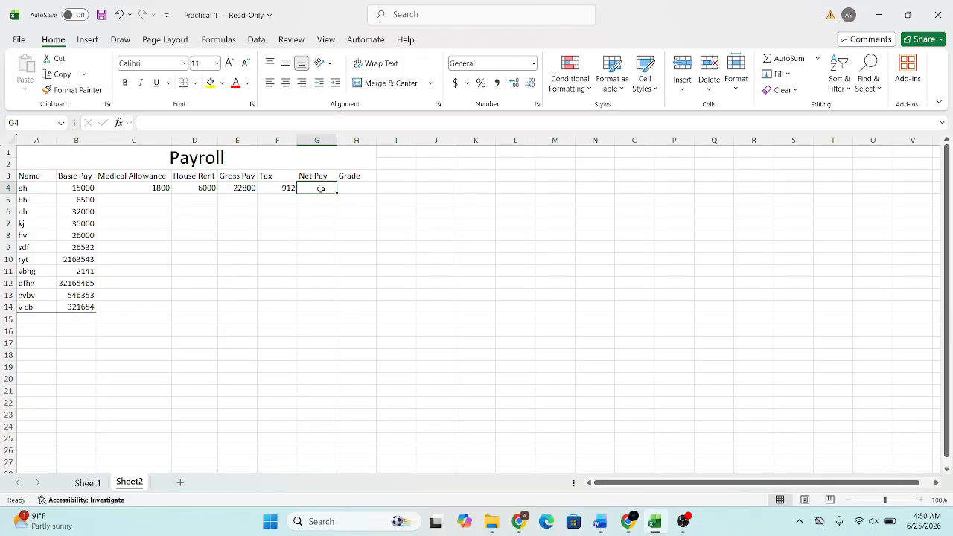
{"action": "left_click", "coordinate": [238, 189]}
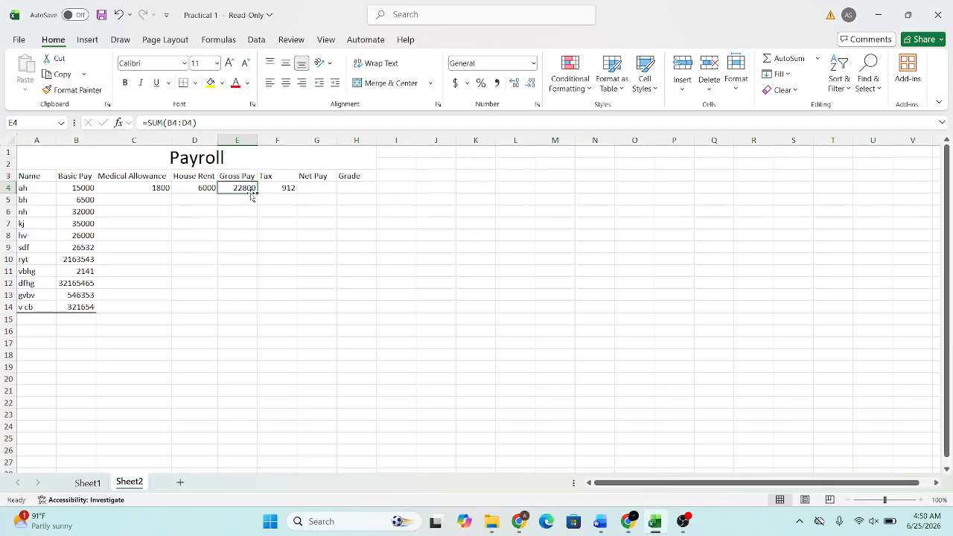
{"action": "left_click", "coordinate": [319, 189]}
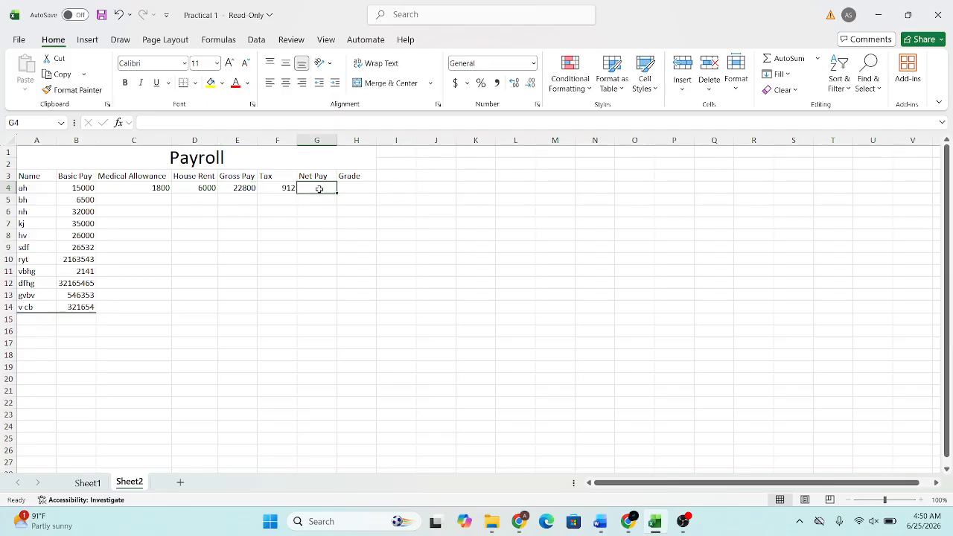
{"action": "type", "text": "="}
{"action": "left_click", "coordinate": [244, 178]}
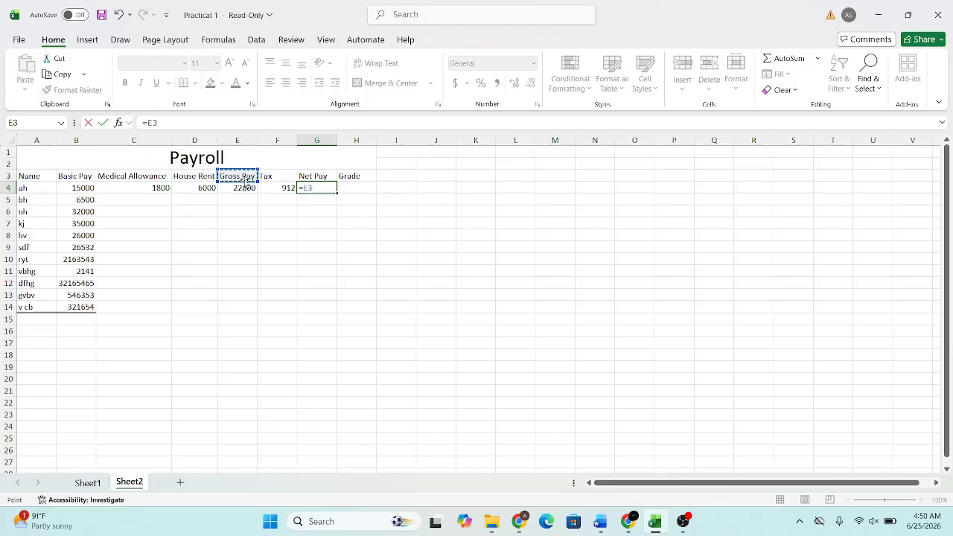
{"action": "type", "text": "-"}
{"action": "left_click", "coordinate": [277, 186]}
{"action": "key", "text": "Return"}
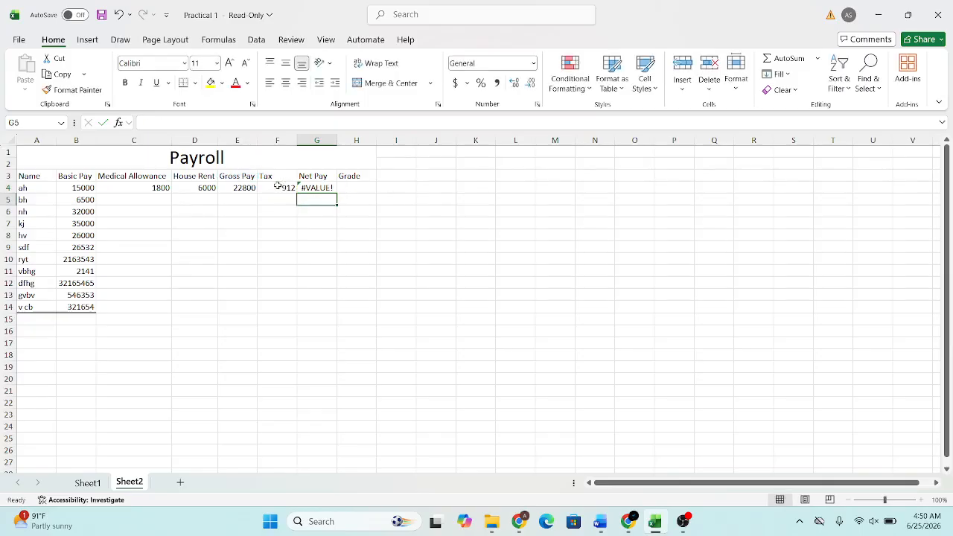
Enclose the subtraction in the G4 Net Pay formula in parentheses.
{"action": "double_click", "coordinate": [310, 189]}
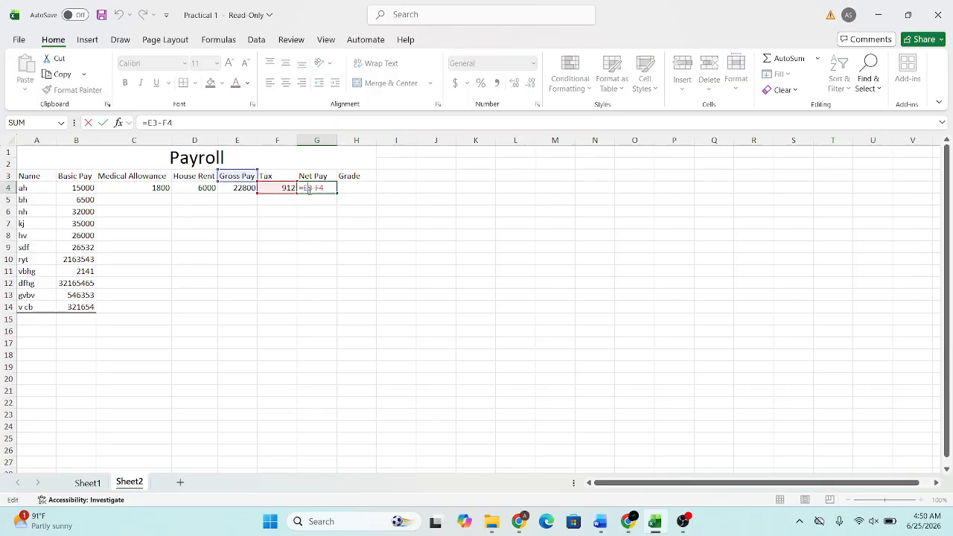
{"action": "key", "text": "Left"}
{"action": "type", "text": "()"}
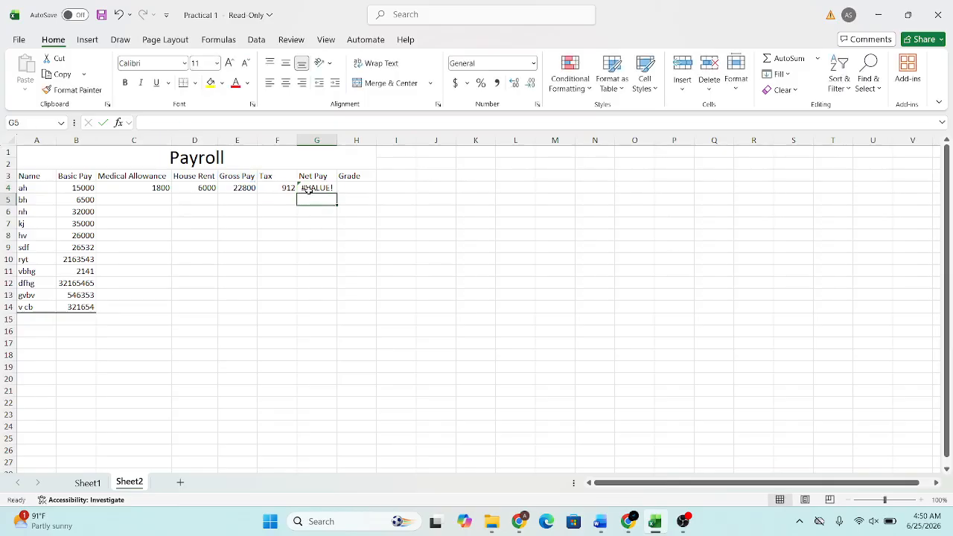
{"action": "left_click", "coordinate": [309, 189]}
Replace the E3 reference in the Net Pay formula with Gross Pay cell E4, making it =(E4-F4), and review the formula.
{"action": "double_click", "coordinate": [317, 188]}
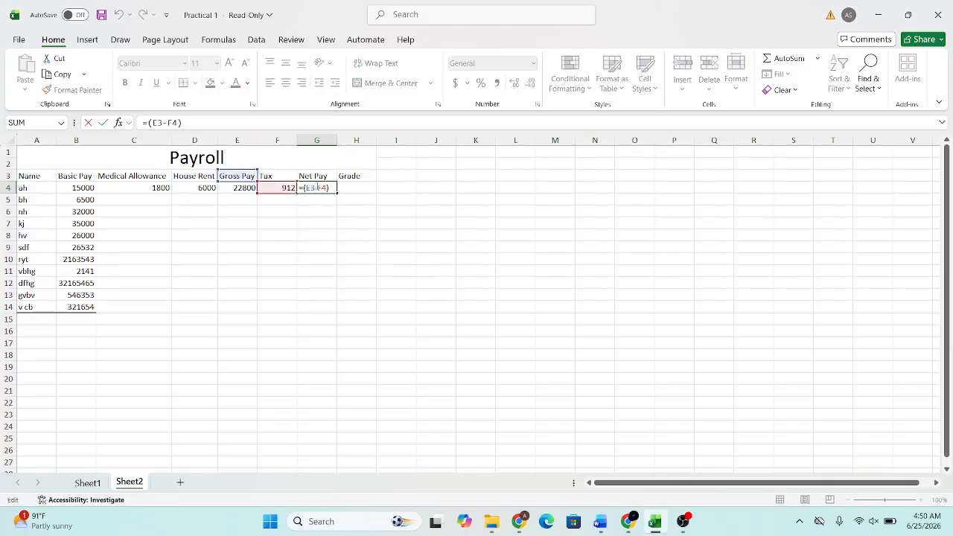
{"action": "key", "text": "BackSpace"}
{"action": "key", "text": "BackSpace"}
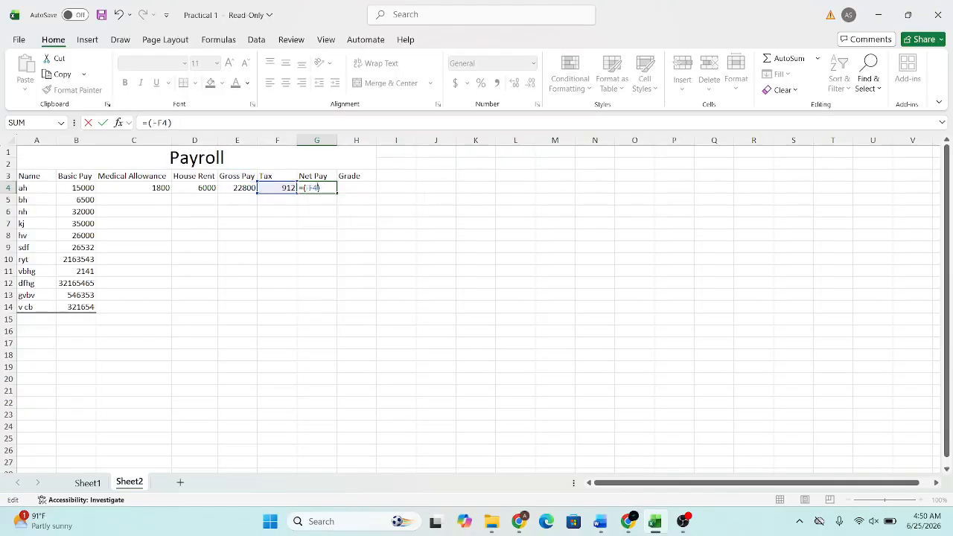
{"action": "left_click", "coordinate": [236, 188]}
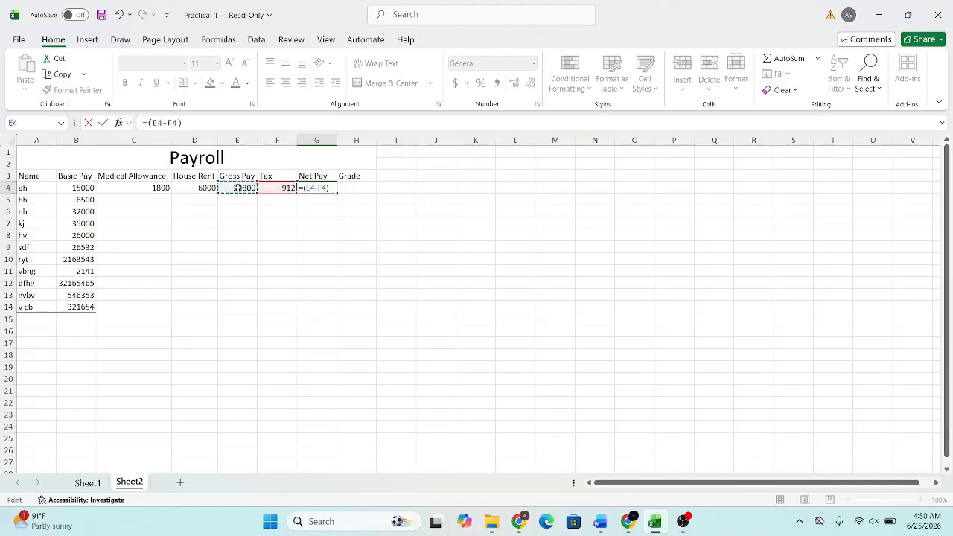
{"action": "key", "text": "Return"}
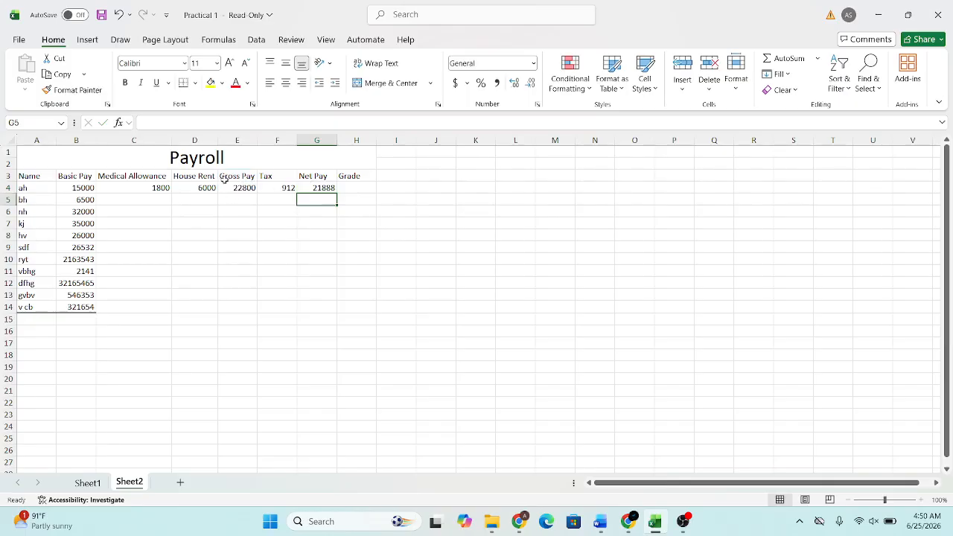
{"action": "left_click", "coordinate": [233, 187]}
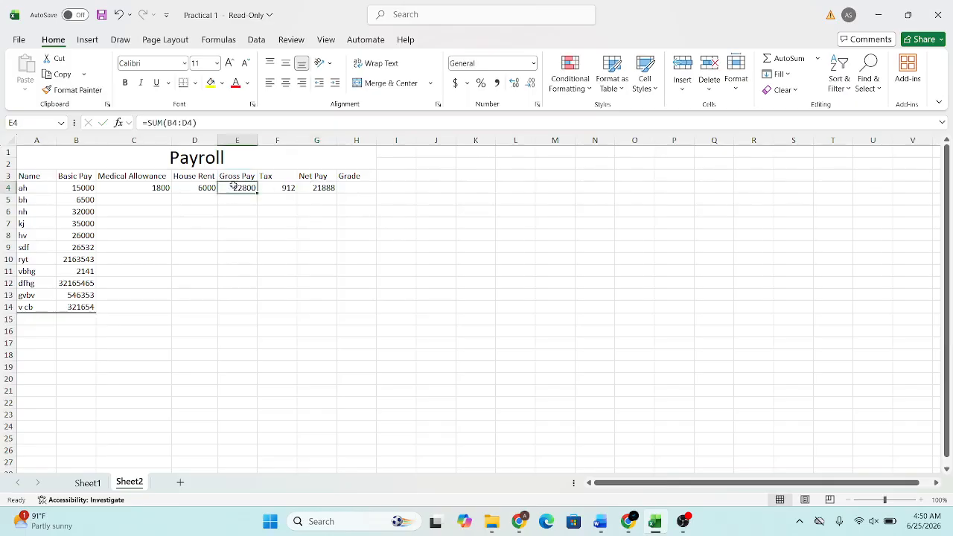
{"action": "double_click", "coordinate": [328, 187]}
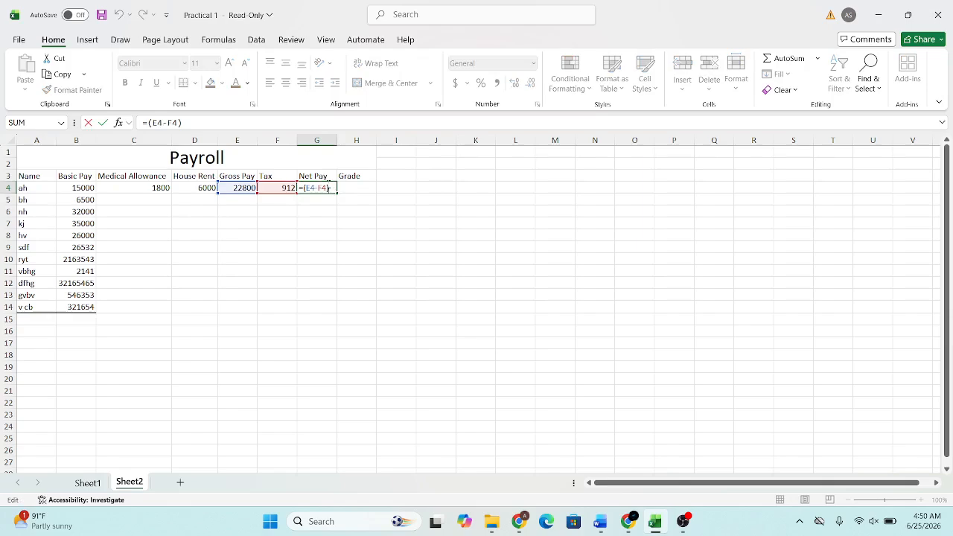
{"action": "key", "text": "Return"}
Start the first employee's Grade formula in cell H4 as an IF function testing Net Pay cell G4.
{"action": "left_click", "coordinate": [349, 186]}
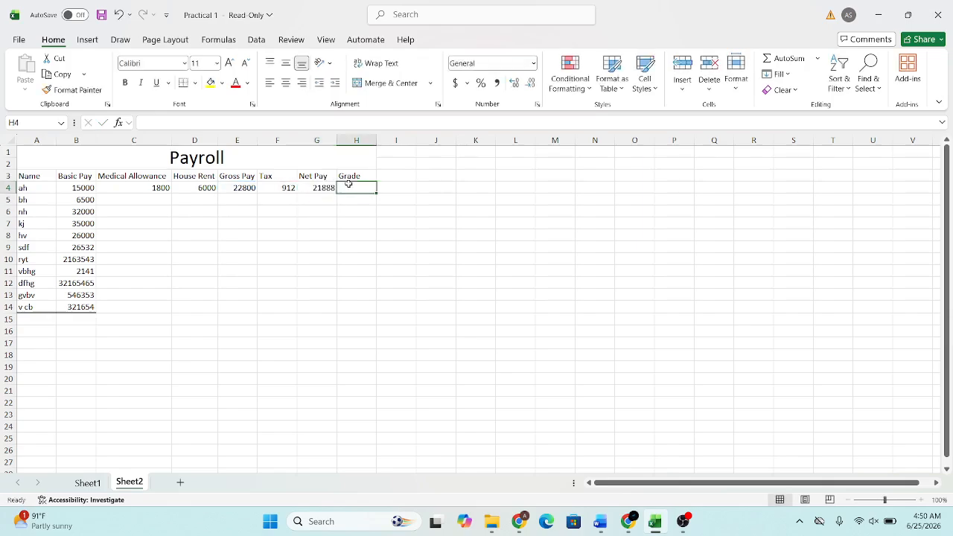
{"action": "type", "text": "="}
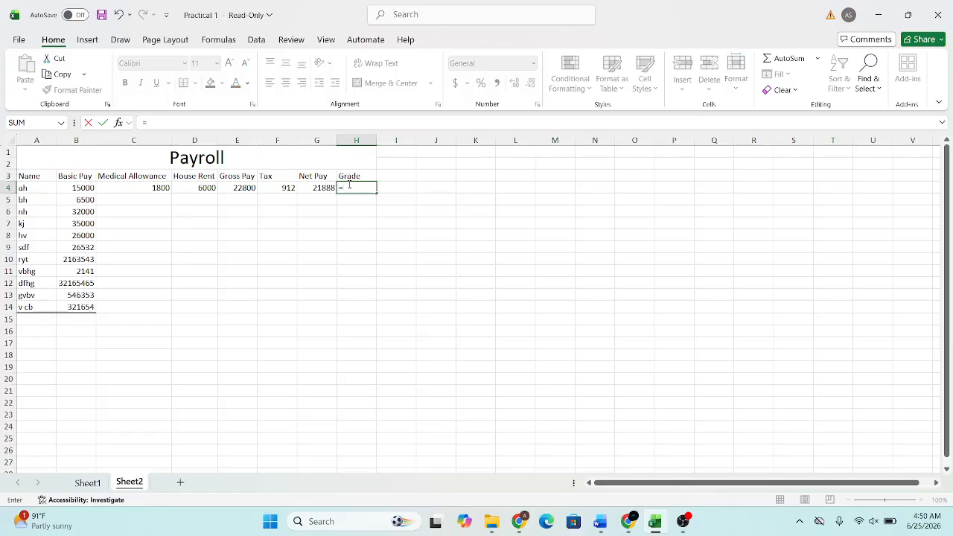
{"action": "type", "text": "if"}
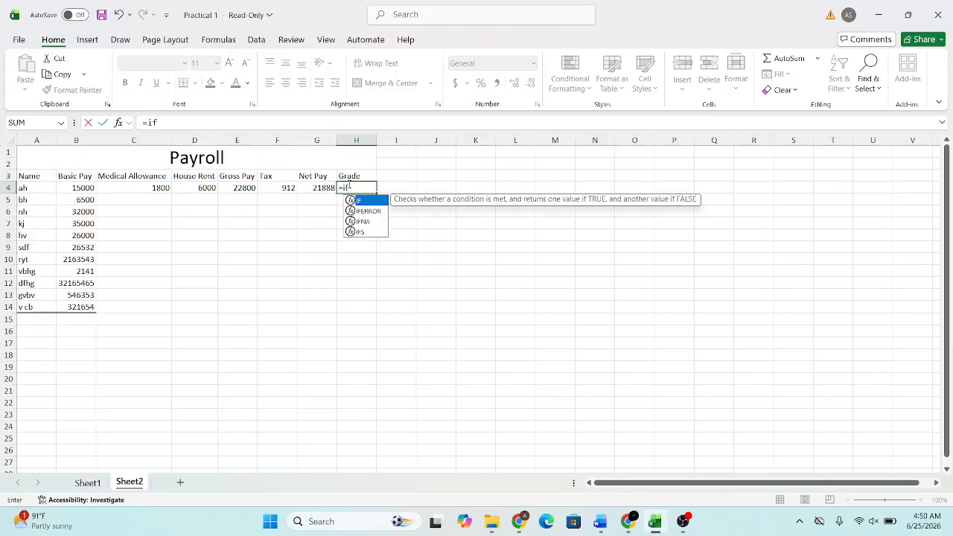
{"action": "type", "text": "("}
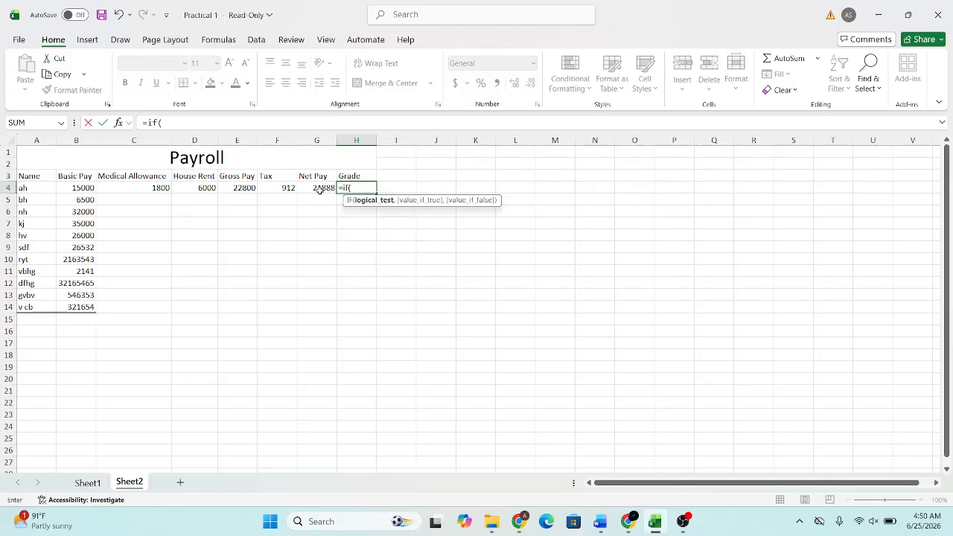
{"action": "left_click", "coordinate": [318, 190]}
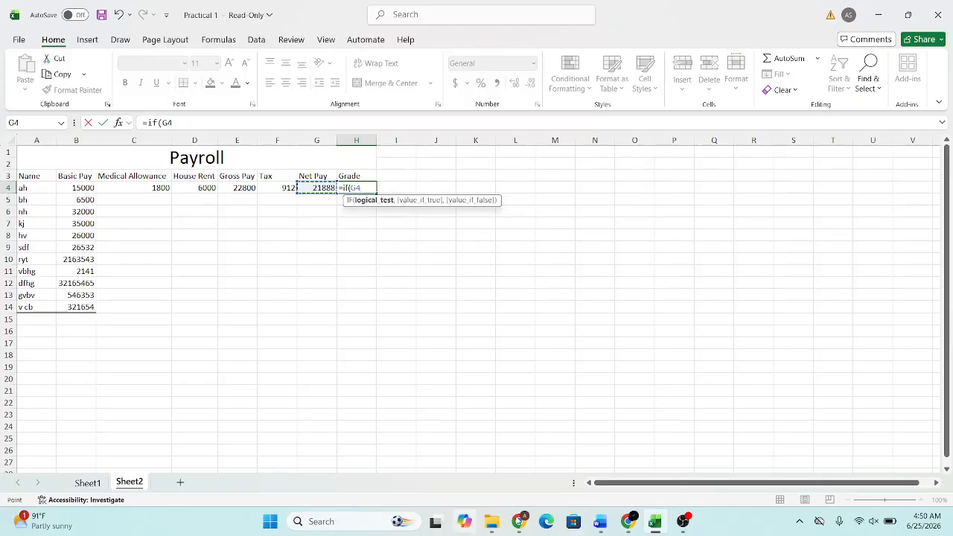
Switch to the Word document, check the threshold and grade texts in the Grade formula, and return to Excel.
{"action": "left_click", "coordinate": [600, 522]}
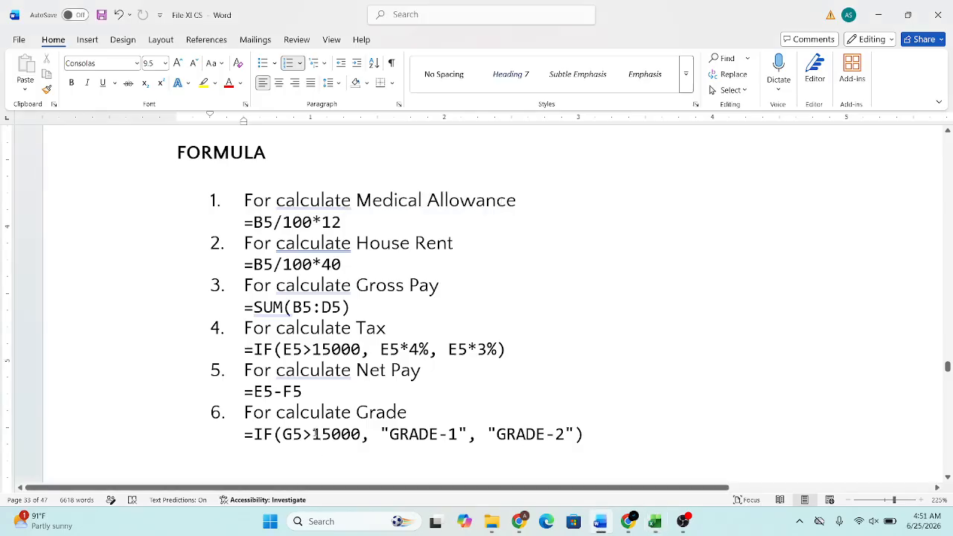
{"action": "left_click_drag", "start_coordinate": [313, 434], "coordinate": [488, 436]}
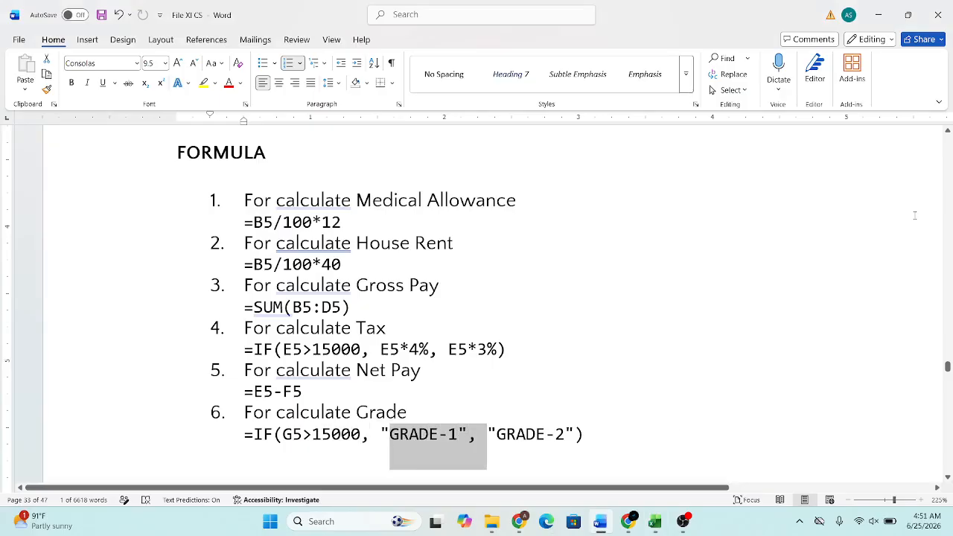
{"action": "left_click", "coordinate": [880, 7]}
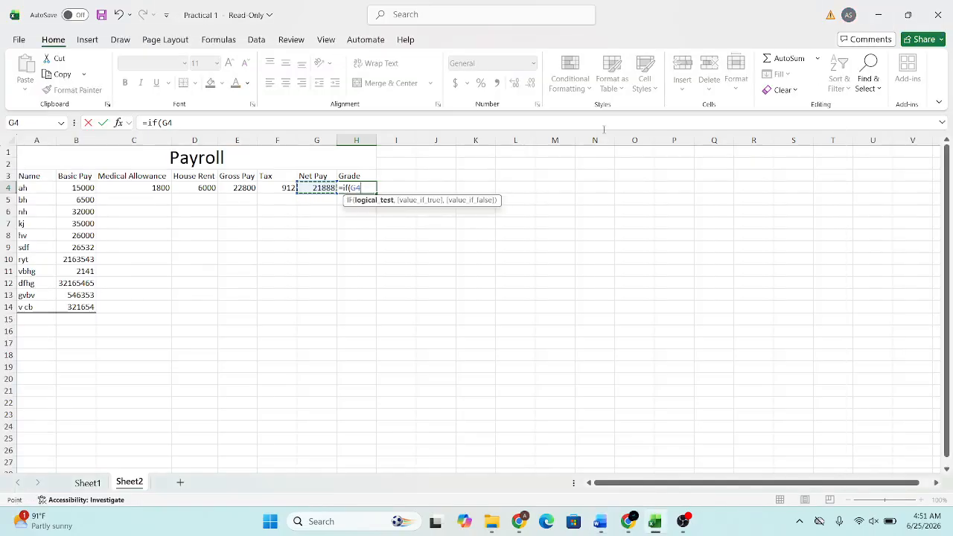
Complete the H4 Grade formula as =if(G4>15000,"Grade-I","Grade-II").
{"action": "type", "text": ">15000"}
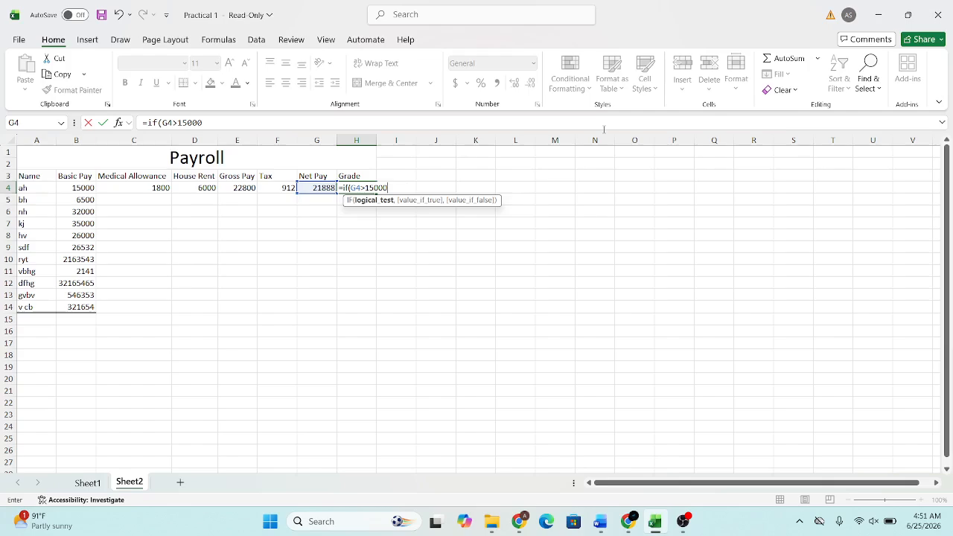
{"action": "type", "text": ","}
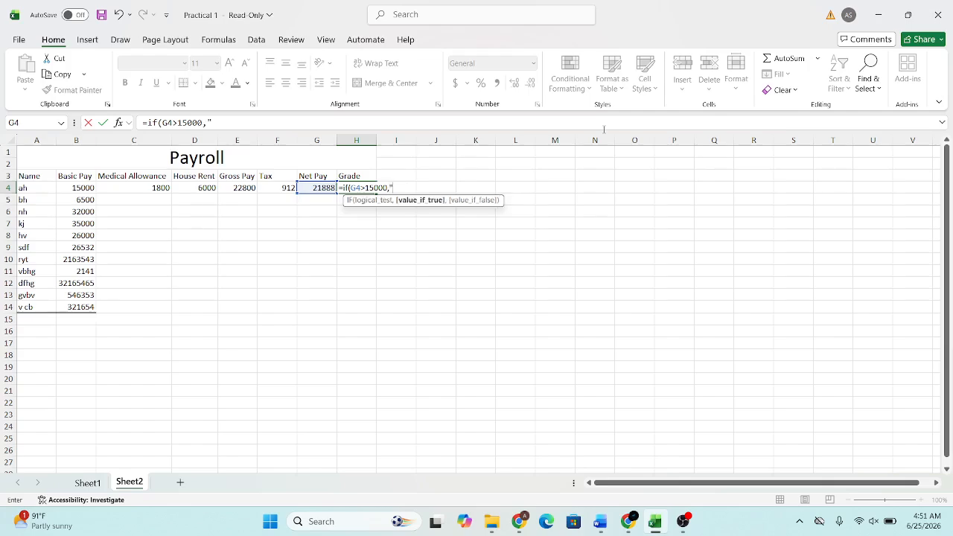
{"action": "type", "text": "\"Grade-I\","}
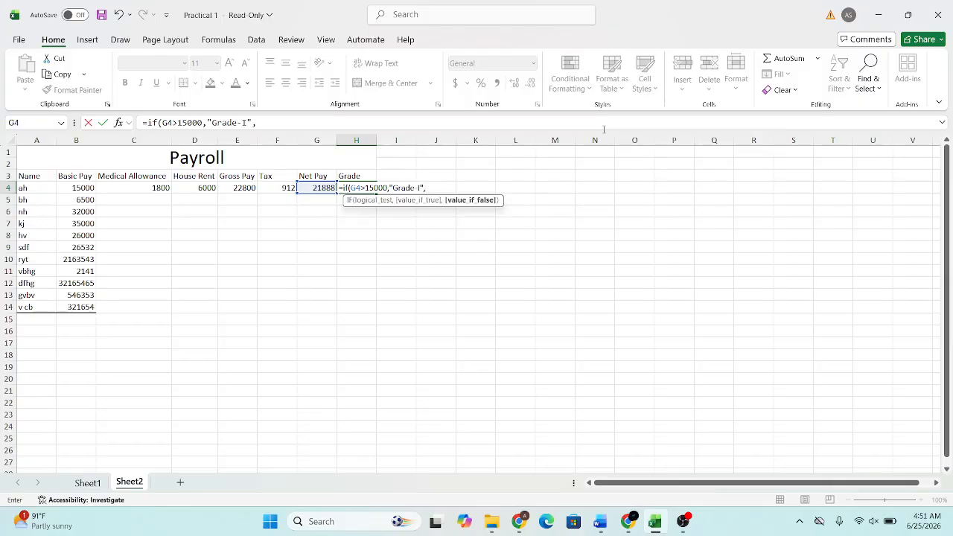
{"action": "type", "text": "\"Grade-II"}
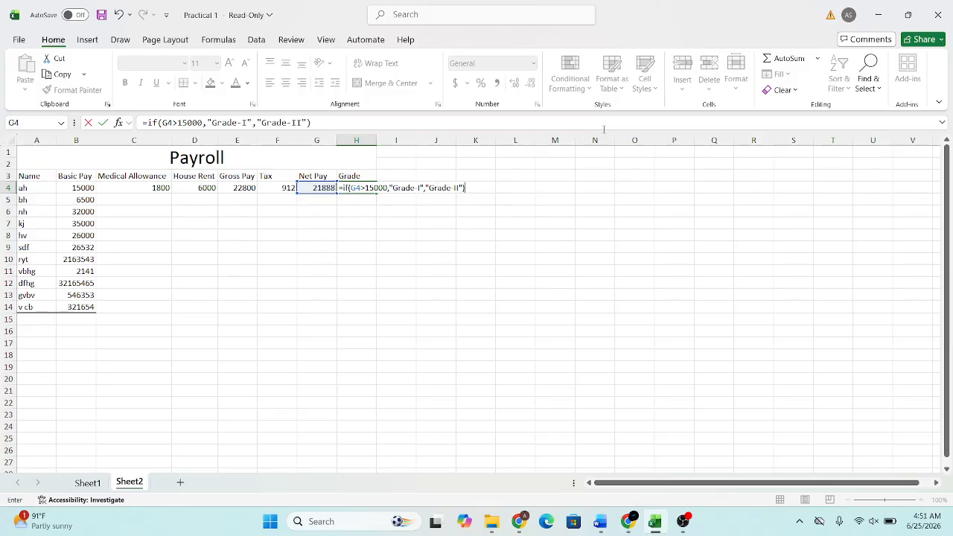
{"action": "key", "text": "Return"}
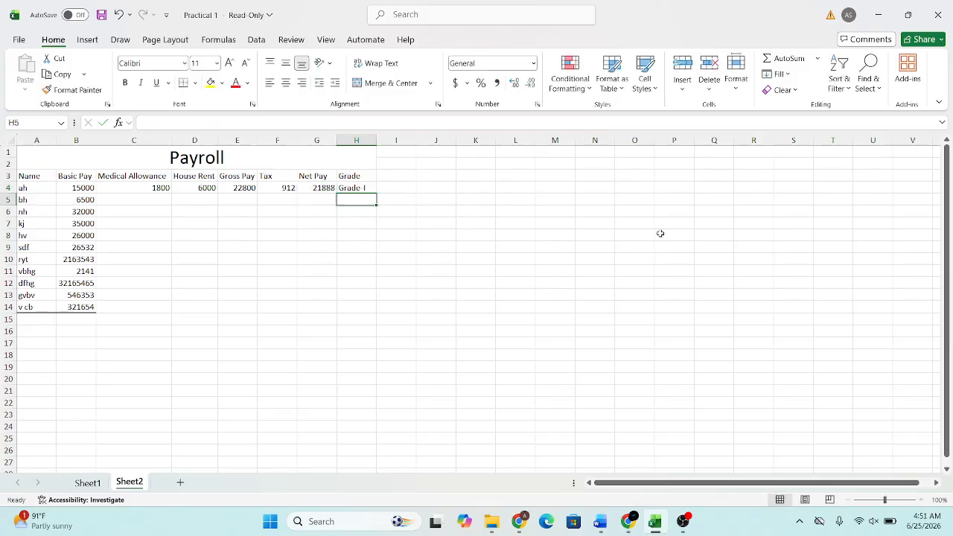
{"action": "left_click", "coordinate": [475, 245]}
Fill the Medical Allowance formula in C4 and the House Rent formula in D4 down to row 14.
{"action": "left_click", "coordinate": [144, 189]}
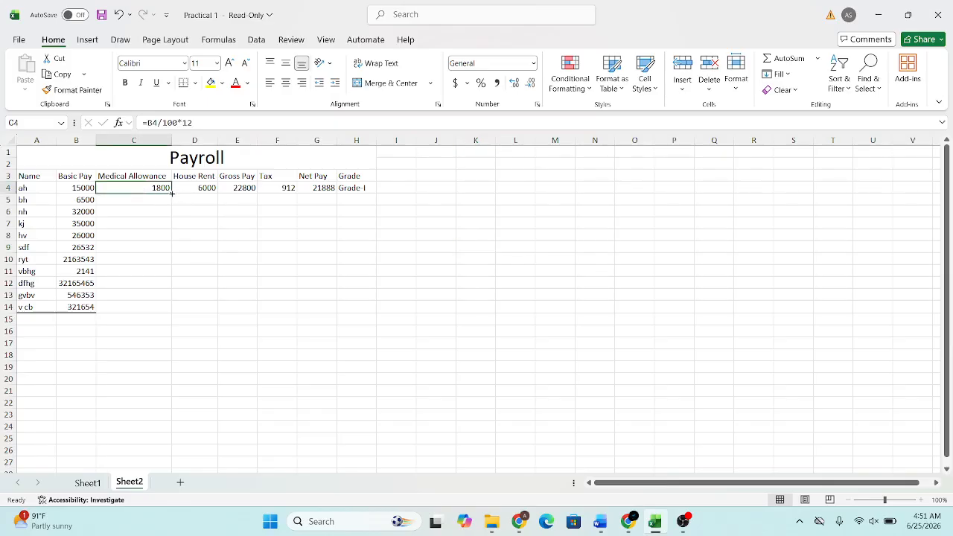
{"action": "left_click_drag", "start_coordinate": [172, 193], "coordinate": [161, 312]}
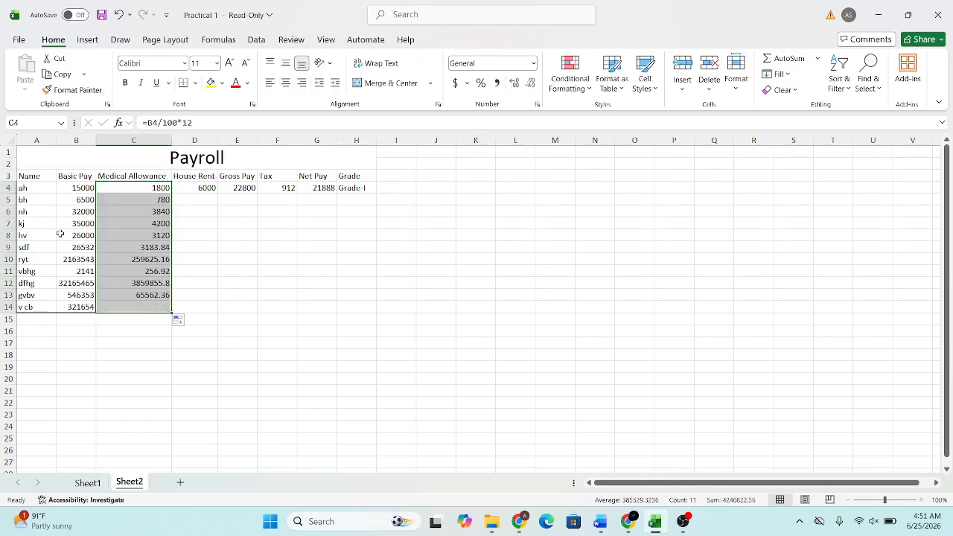
{"action": "left_click", "coordinate": [202, 188]}
{"action": "left_click_drag", "start_coordinate": [218, 195], "coordinate": [222, 313]}
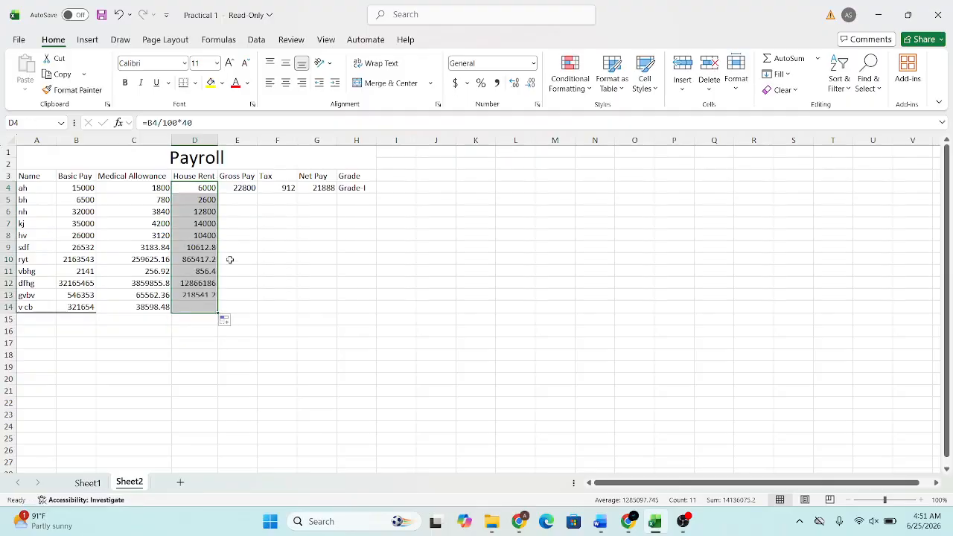
Fill the Gross Pay formula in E4 and the Tax formula in F4 down to row 14.
{"action": "left_click", "coordinate": [248, 188]}
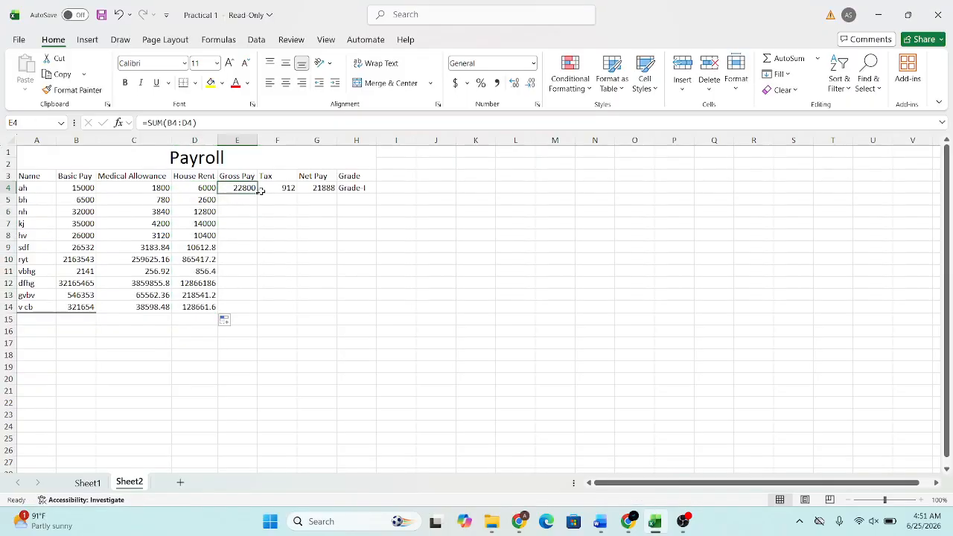
{"action": "left_click_drag", "start_coordinate": [258, 192], "coordinate": [253, 311]}
{"action": "left_click", "coordinate": [286, 189]}
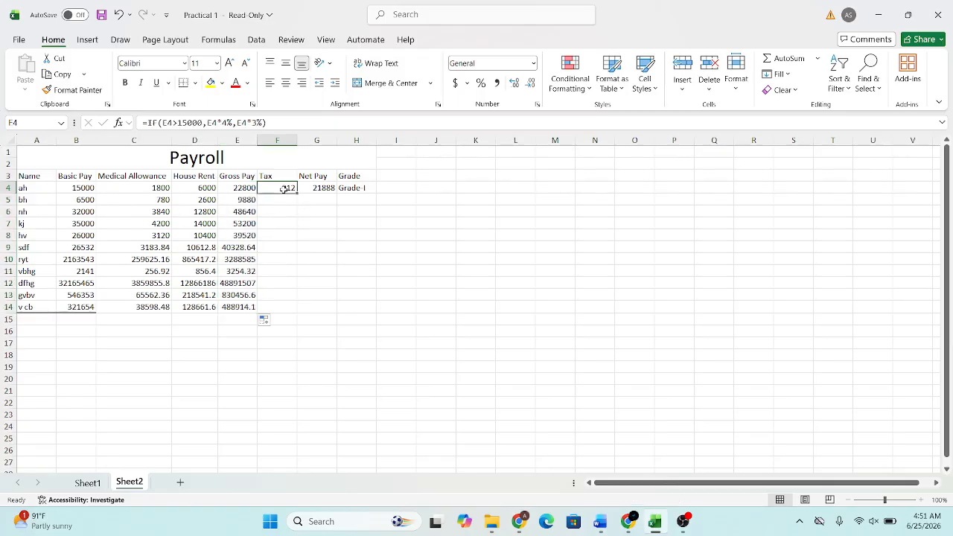
{"action": "left_click_drag", "start_coordinate": [299, 195], "coordinate": [290, 311]}
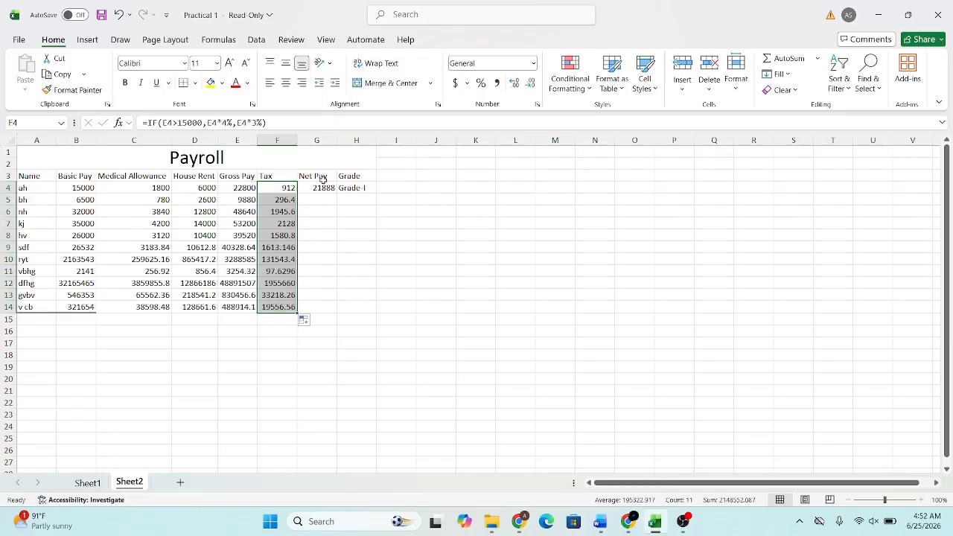
Fill the Net Pay formula in G4 and the Grade formula in H4 down to row 14.
{"action": "left_click", "coordinate": [323, 187]}
{"action": "left_click_drag", "start_coordinate": [336, 193], "coordinate": [328, 311]}
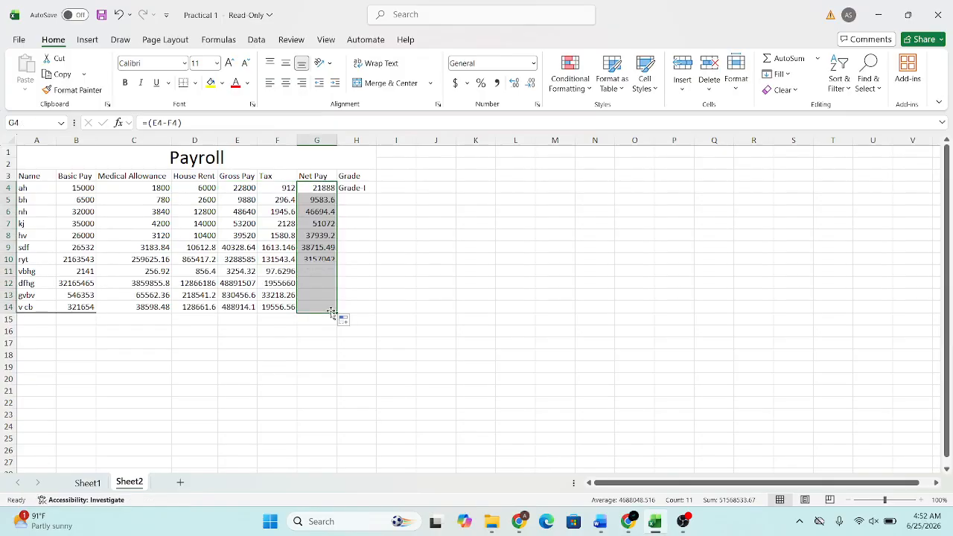
{"action": "left_click", "coordinate": [360, 192]}
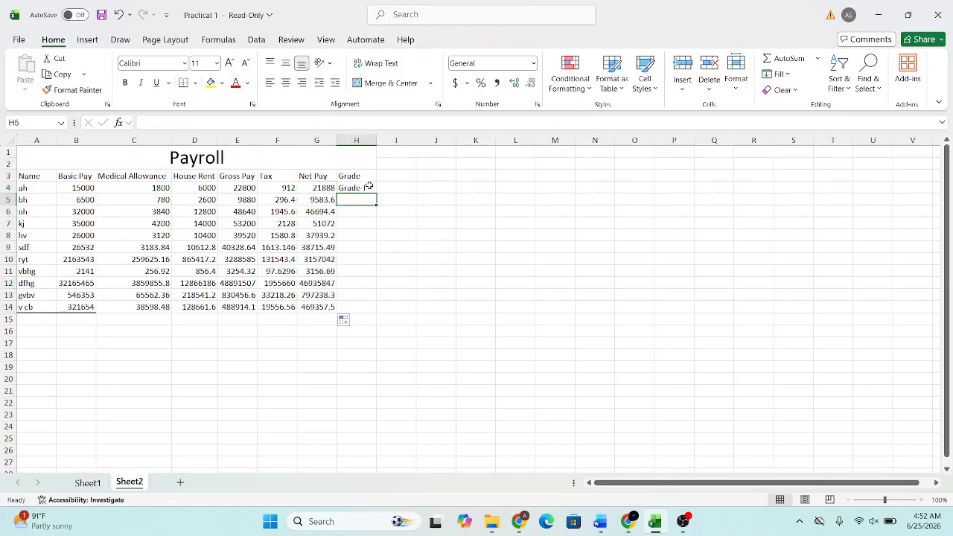
{"action": "left_click_drag", "start_coordinate": [376, 193], "coordinate": [377, 309]}
{"action": "left_click", "coordinate": [436, 305]}
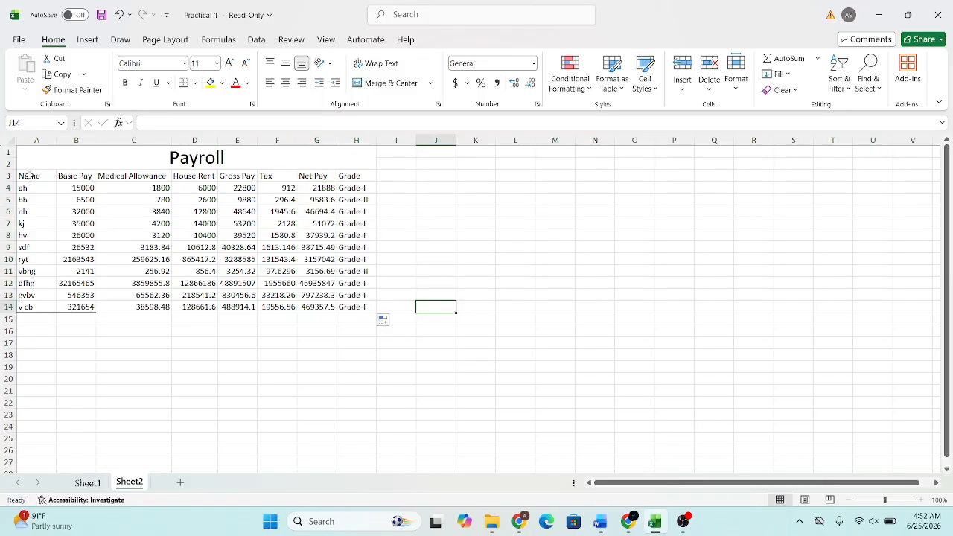
Apply All Borders to the whole payroll table, from the title in A1 to cell H14.
{"action": "left_click_drag", "start_coordinate": [50, 152], "coordinate": [240, 310]}
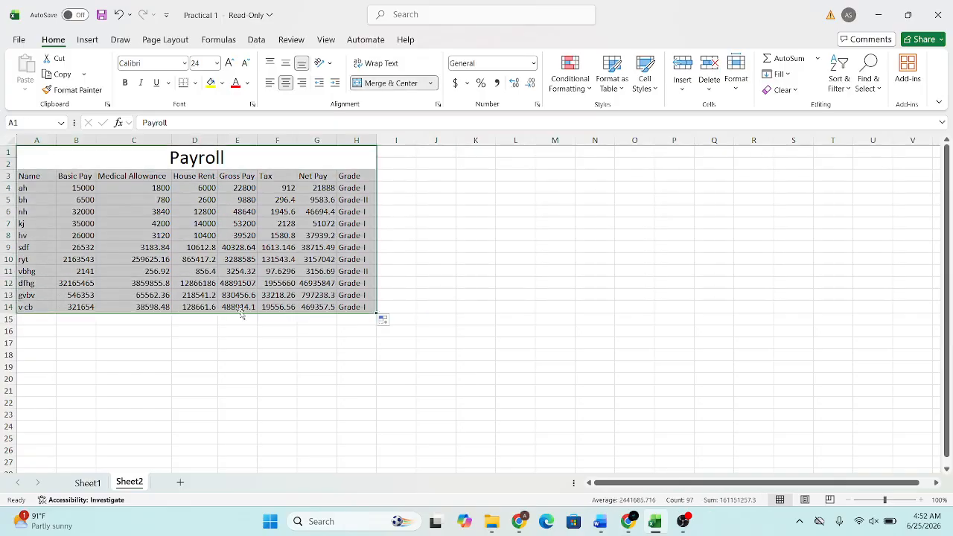
{"action": "left_click", "coordinate": [195, 84]}
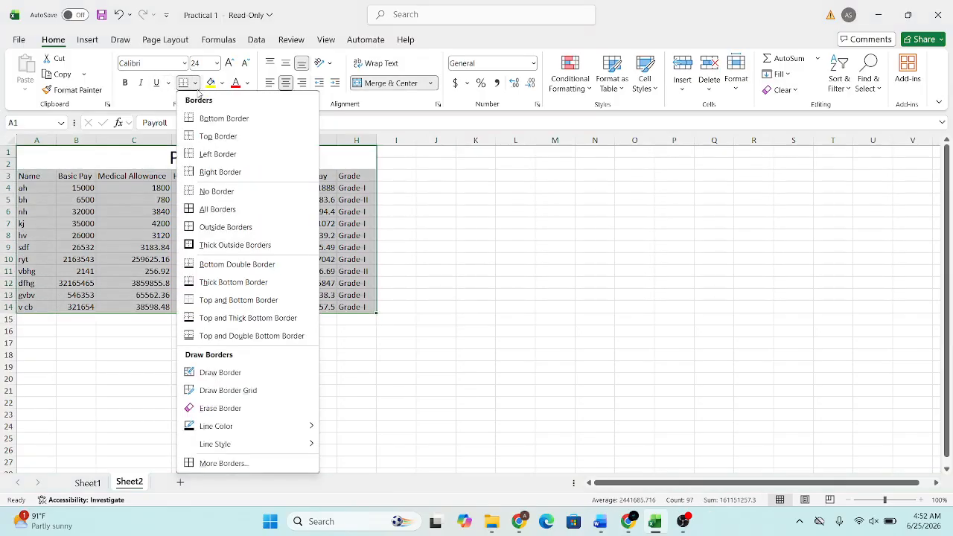
{"action": "left_click", "coordinate": [195, 212]}
{"action": "left_click", "coordinate": [566, 323]}
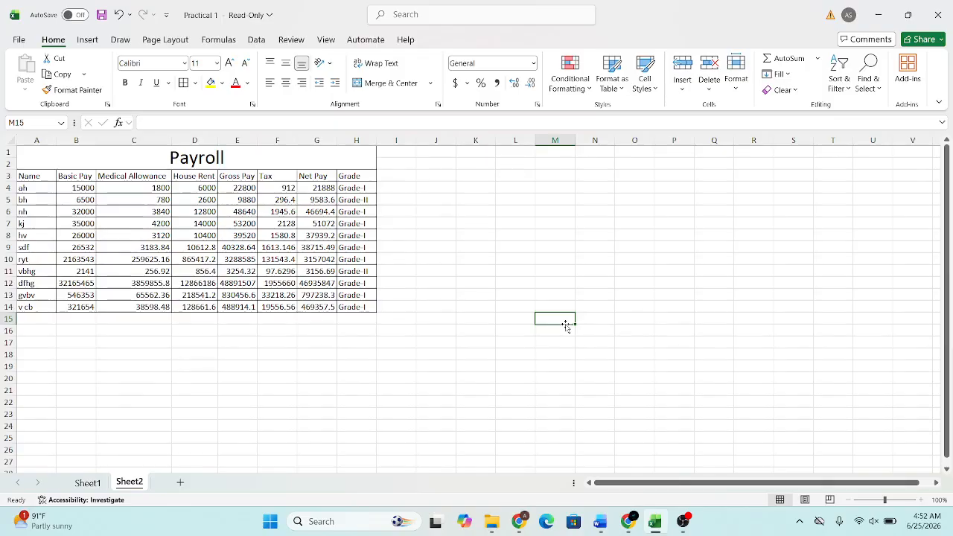
Examine the Net Pay formulas of the first two employees in cells G4 and G5.
{"action": "left_click", "coordinate": [325, 190]}
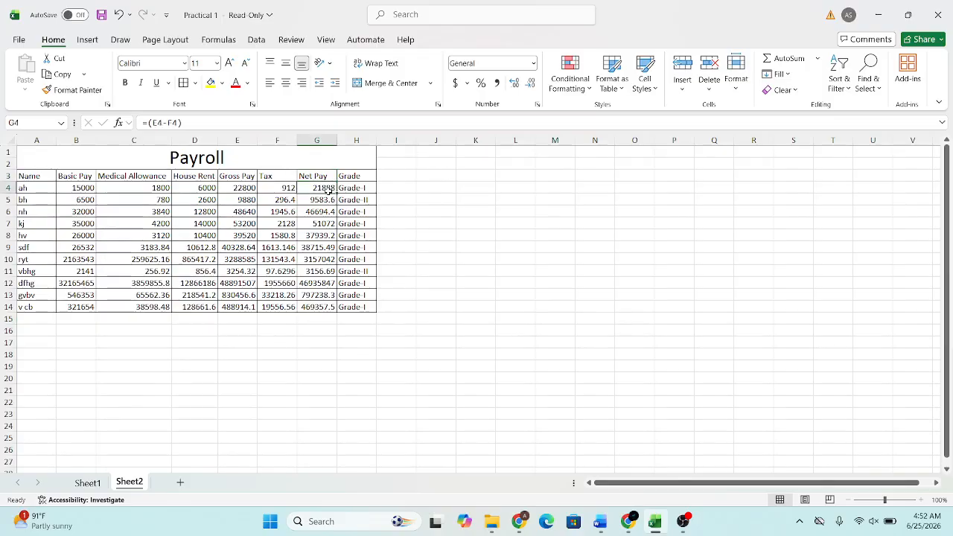
{"action": "double_click", "coordinate": [318, 189]}
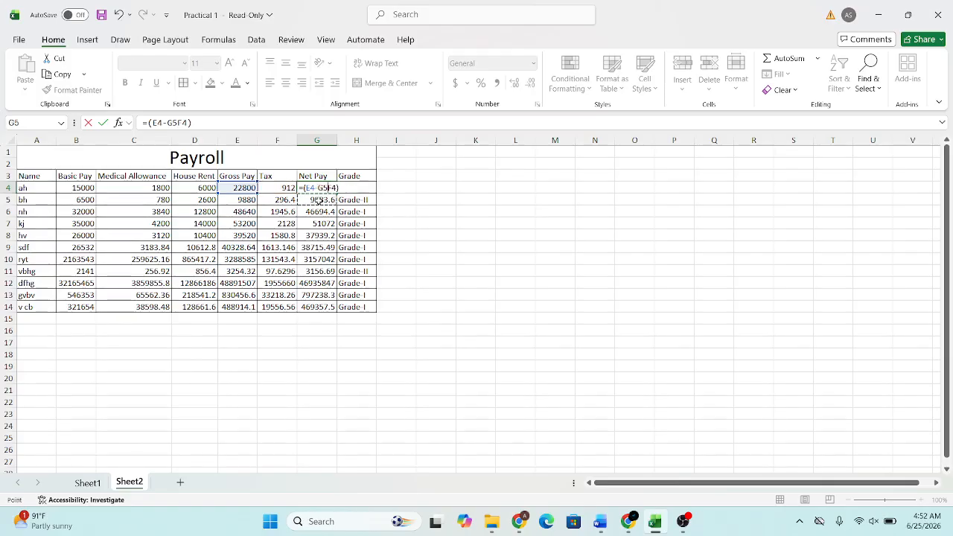
{"action": "key", "text": "F2"}
{"action": "key", "text": "Return"}
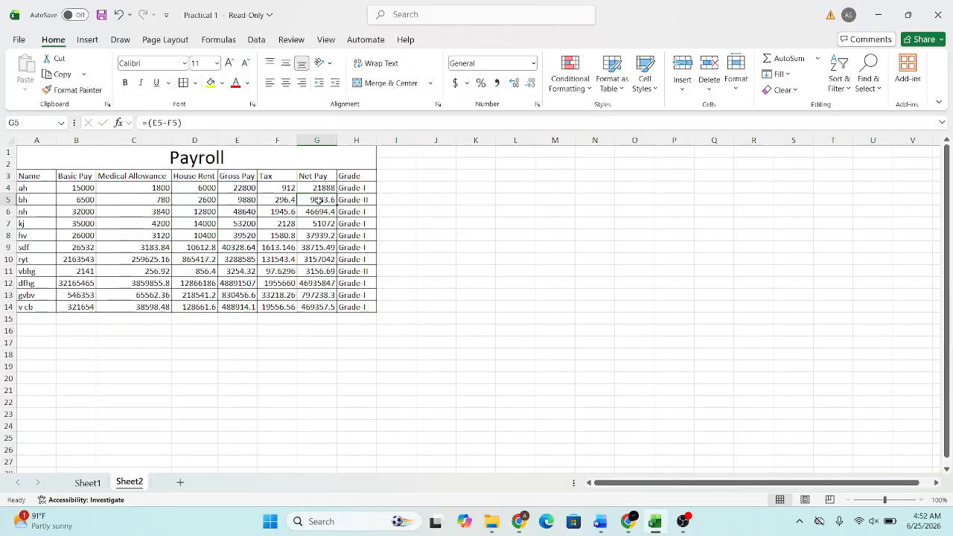
{"action": "double_click", "coordinate": [318, 200]}
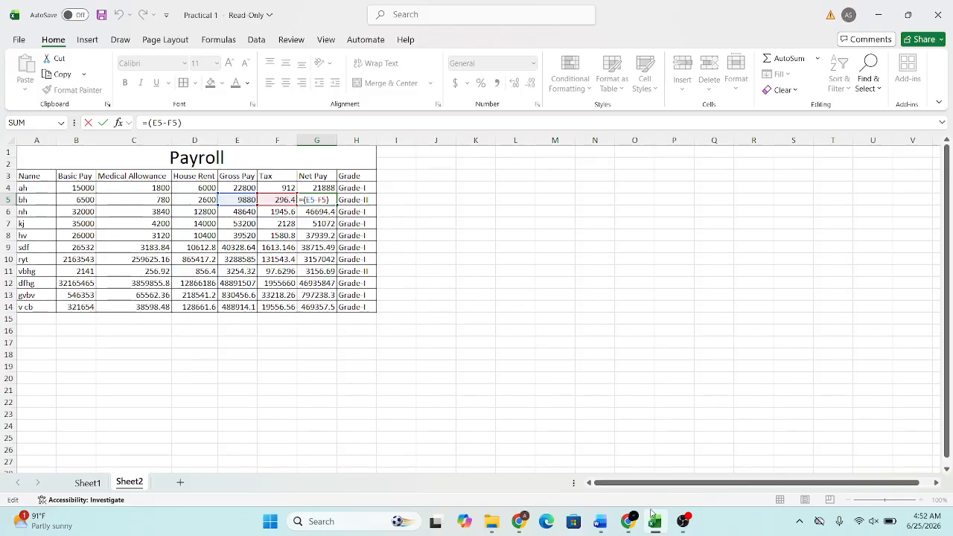
{"action": "left_click", "coordinate": [601, 524]}
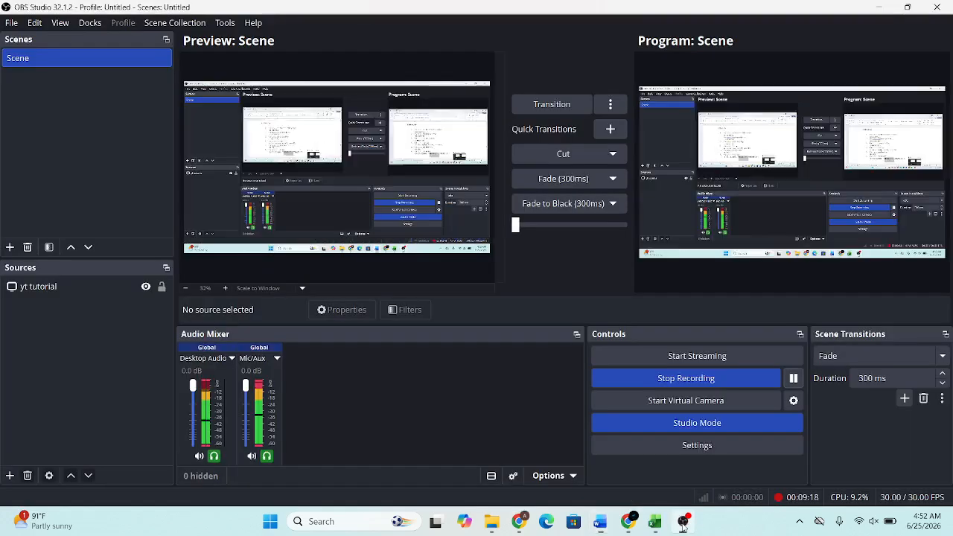
{"action": "left_click", "coordinate": [684, 523]}
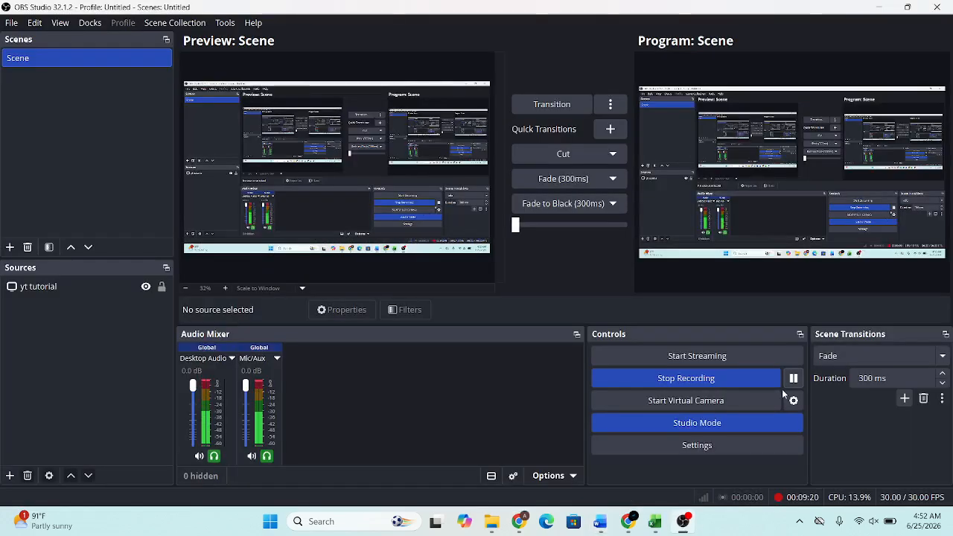